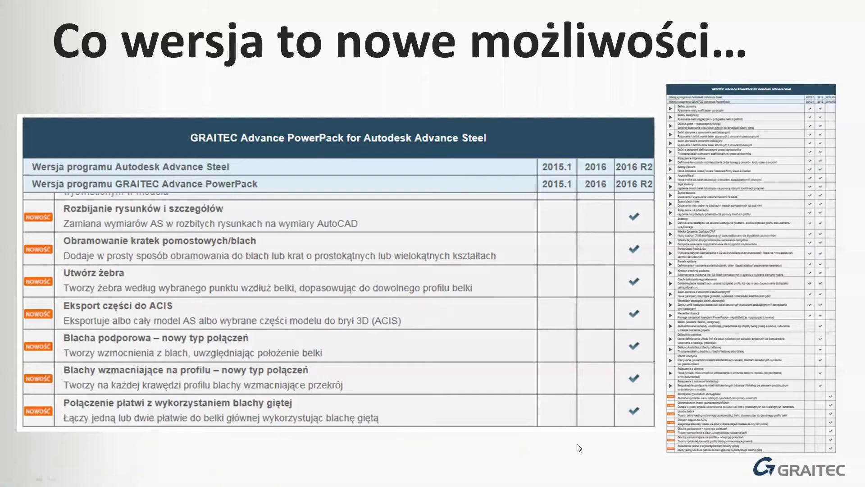
pyautogui.click(549, 113)
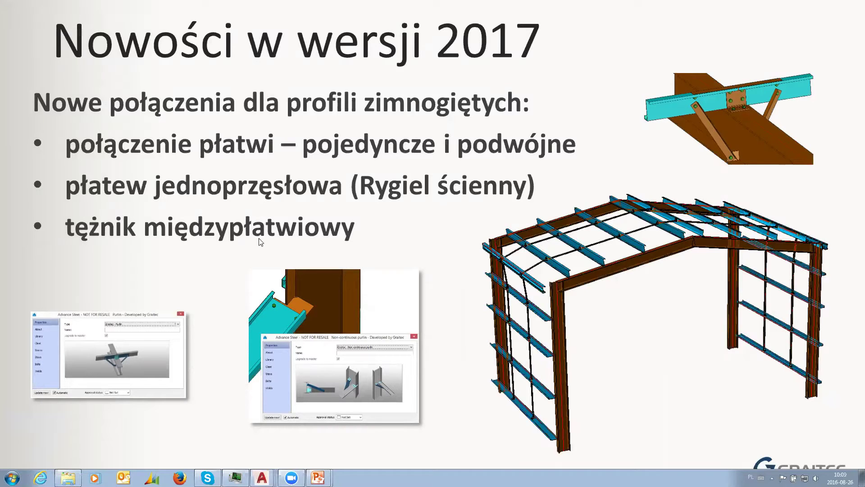
# - Switch to the PP_4_AS2017.dwg drawing in AutoCAD, maximize its window and display the Graitec PowerPack tools
pyautogui.moveTo(271, 477)
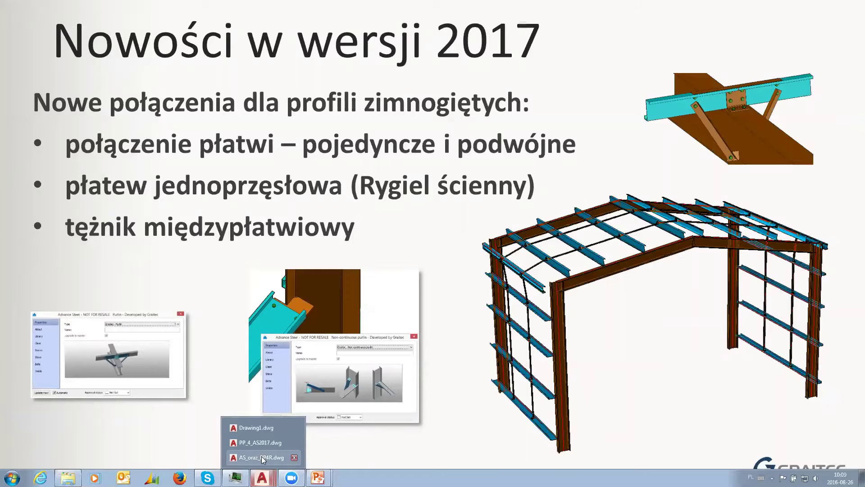
pyautogui.click(261, 442)
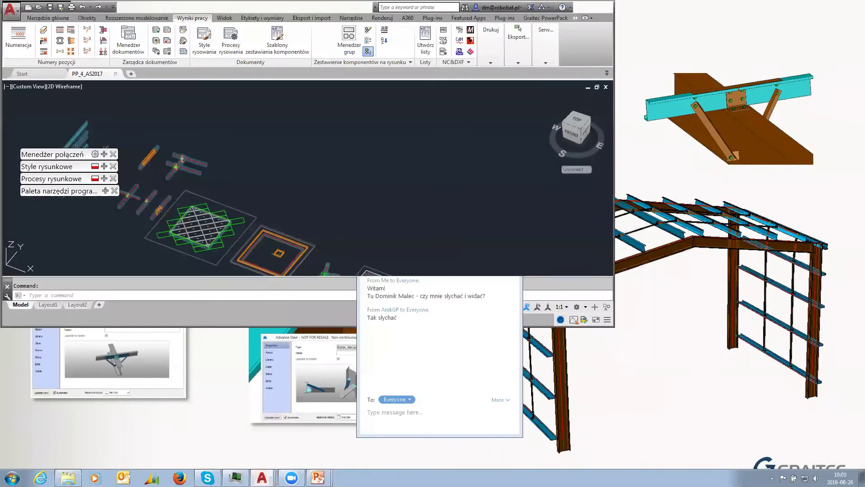
pyautogui.doubleClick(290, 7)
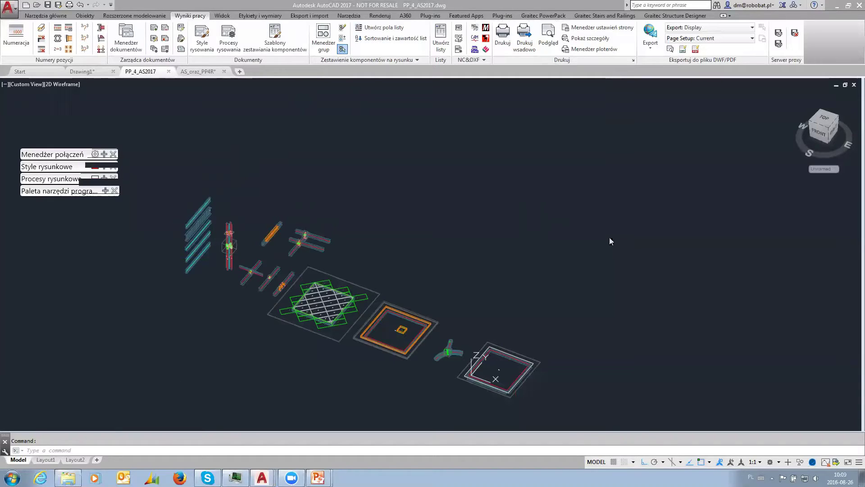
pyautogui.click(544, 18)
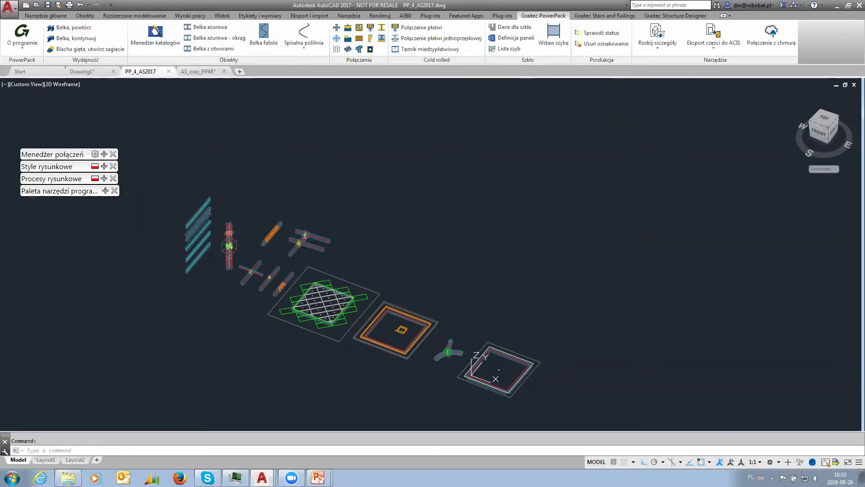
pyautogui.click(20, 49)
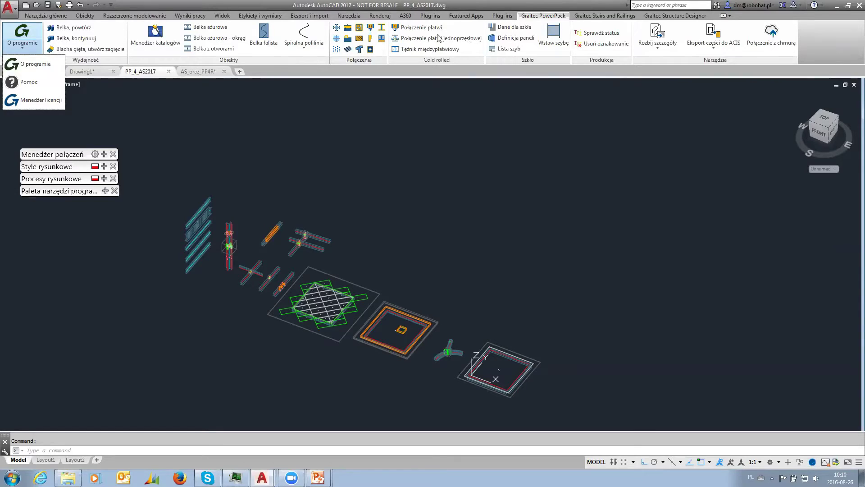
pyautogui.click(301, 161)
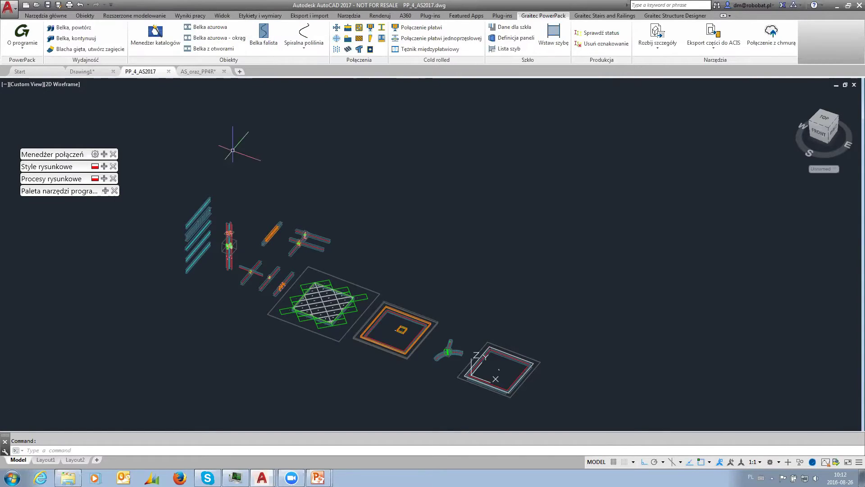
# - Open the properties of the castellated beam with round openings and view its opening dimensions
pyautogui.scroll(8, 203, 230)
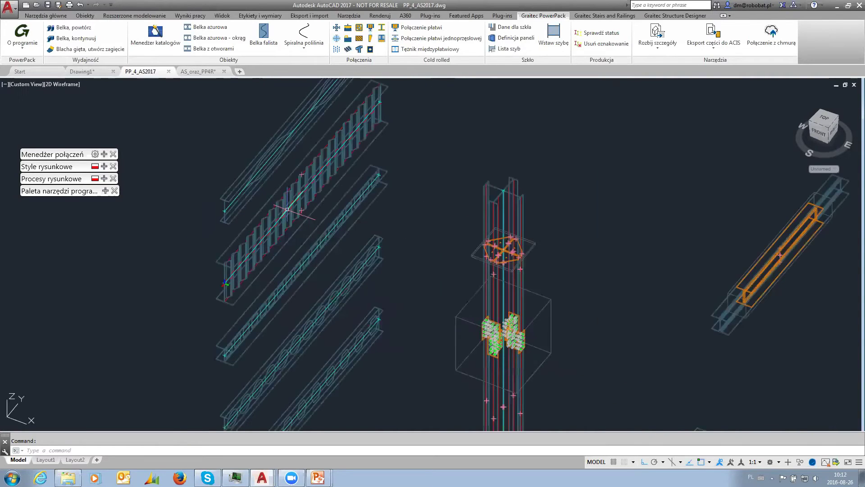
pyautogui.scroll(3, 287, 210)
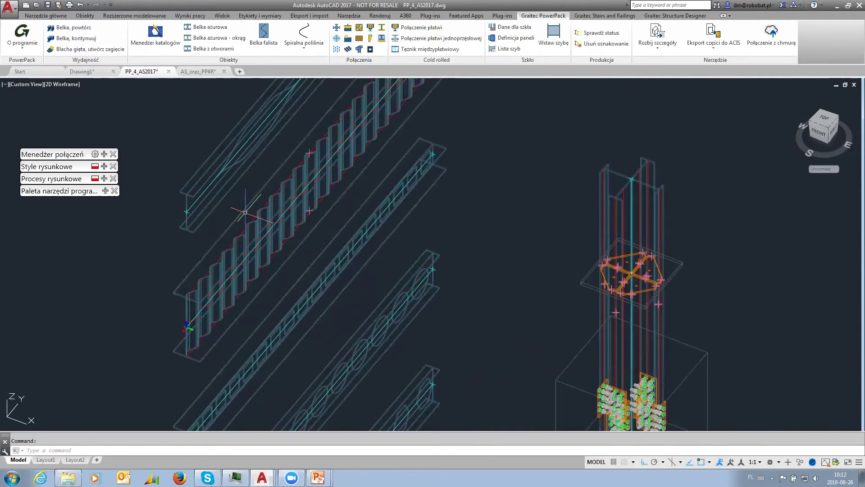
pyautogui.moveTo(245, 212); pyautogui.dragTo(361, 290, button='middle')
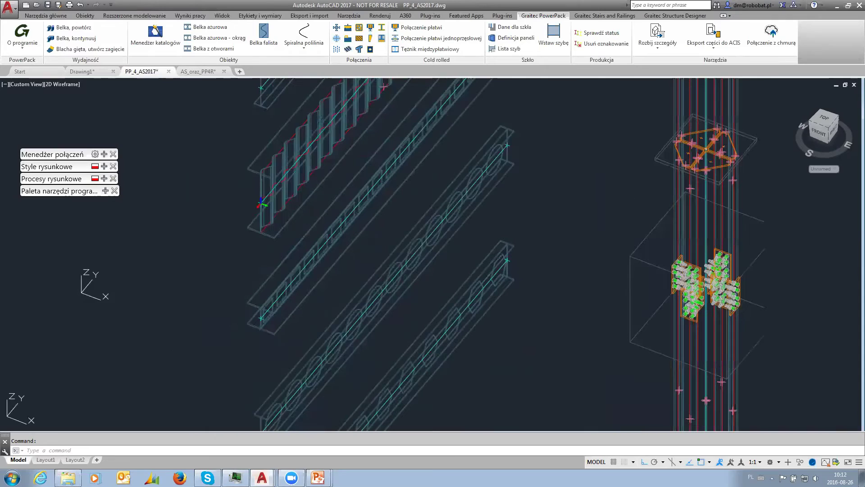
pyautogui.click(361, 292)
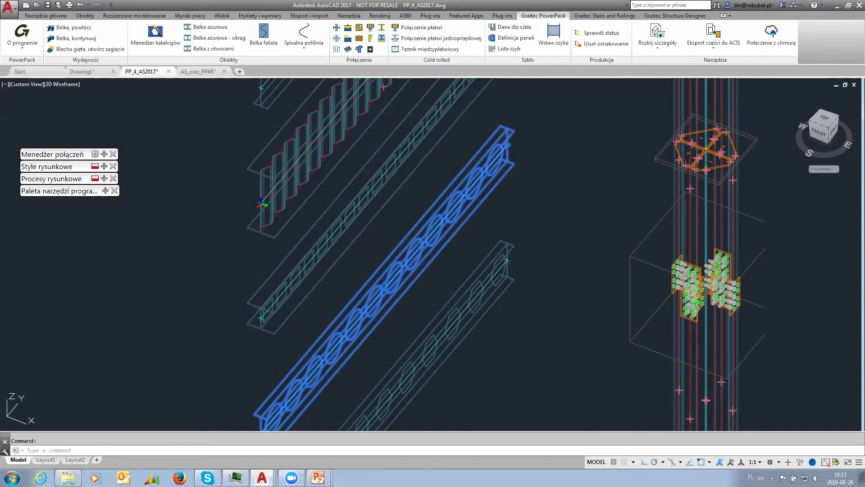
pyautogui.doubleClick(508, 141)
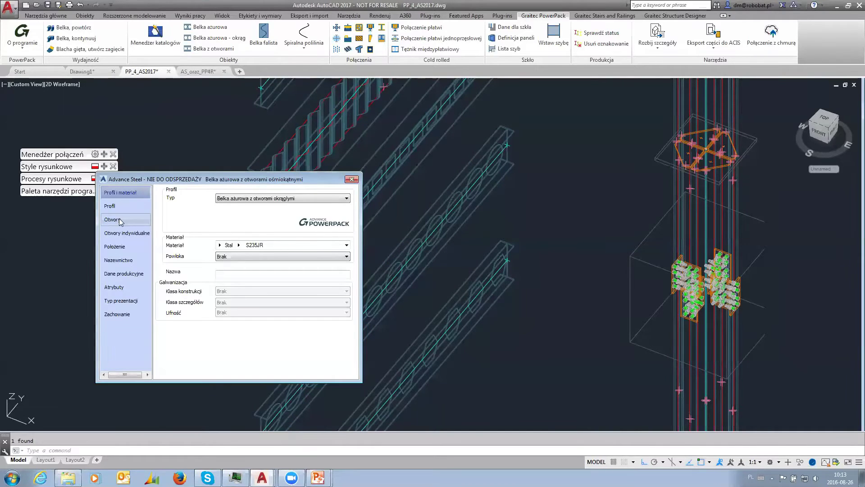
pyautogui.click(113, 220)
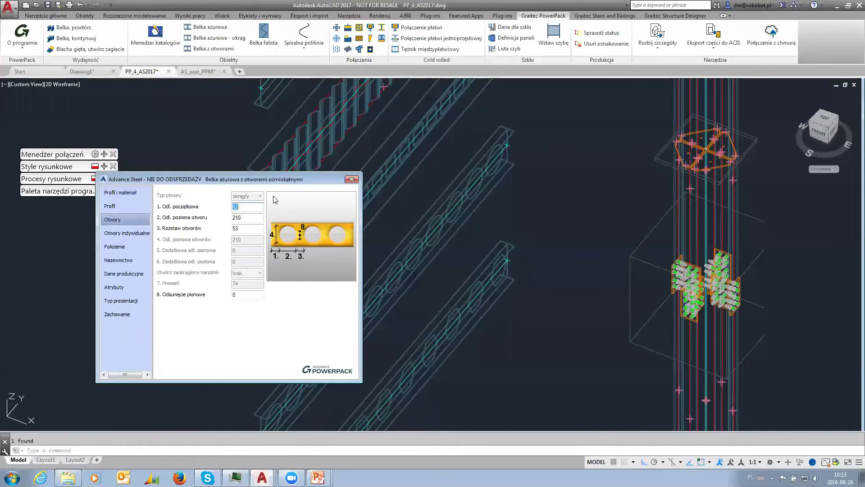
# - Set the cover of individual opening 1 in the round-opening beam to pełna, keeping the beam clear of the properties dialog
pyautogui.click(126, 232)
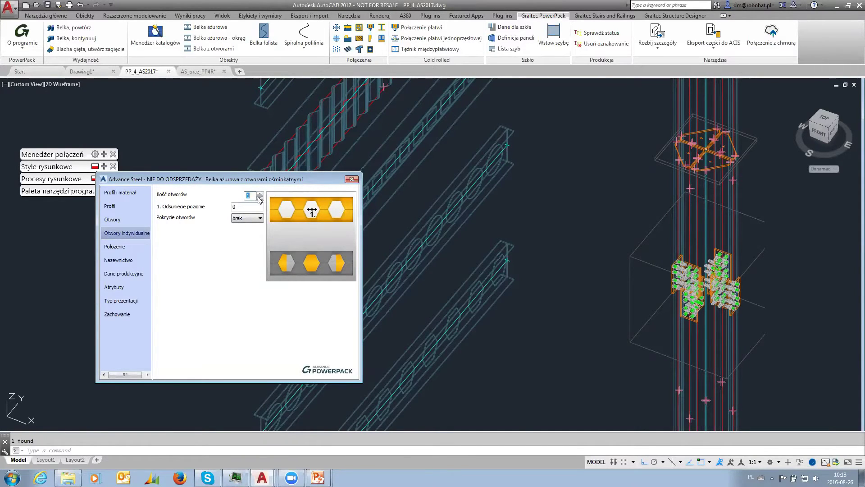
pyautogui.click(260, 219)
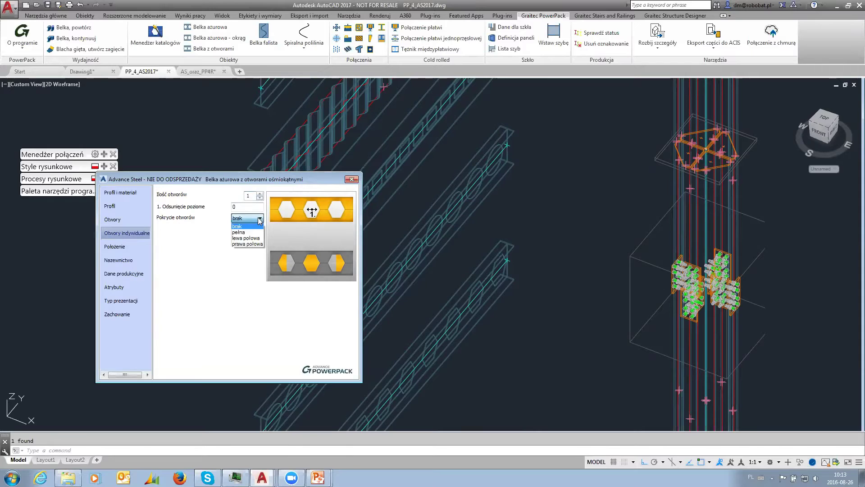
pyautogui.click(244, 229)
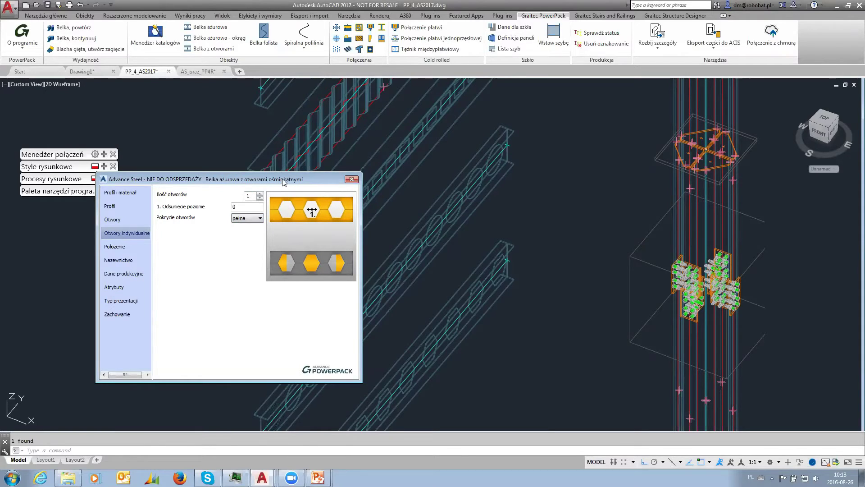
pyautogui.moveTo(284, 182); pyautogui.dragTo(606, 125)
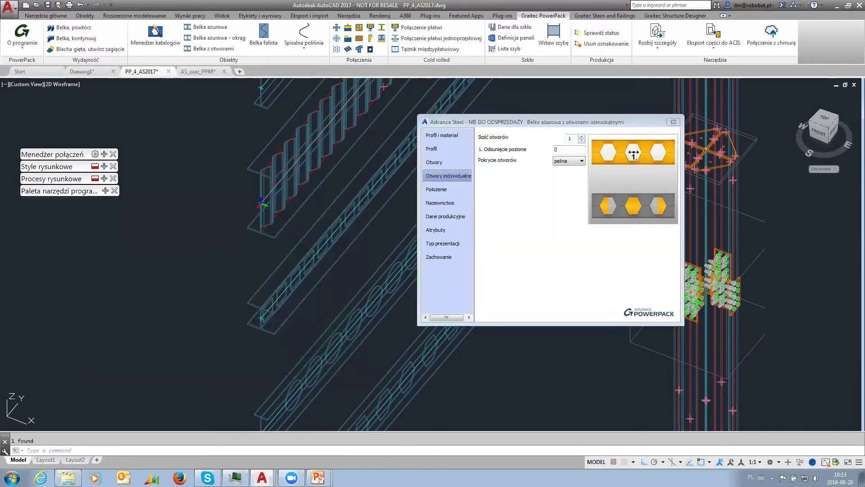
pyautogui.moveTo(344, 280); pyautogui.dragTo(157, 220, button='middle')
# - Set the cover of individual opening 2 in the round-opening beam to pełna and close the beam's properties
pyautogui.click(582, 136)
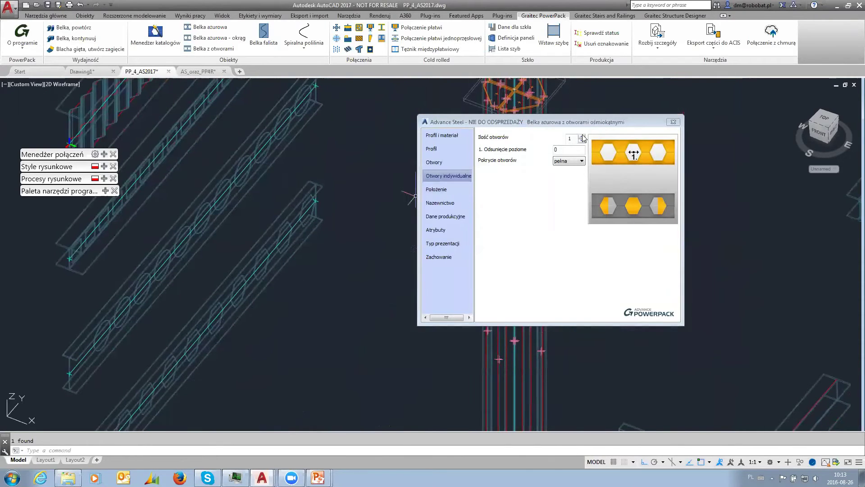
pyautogui.click(582, 161)
pyautogui.click(568, 178)
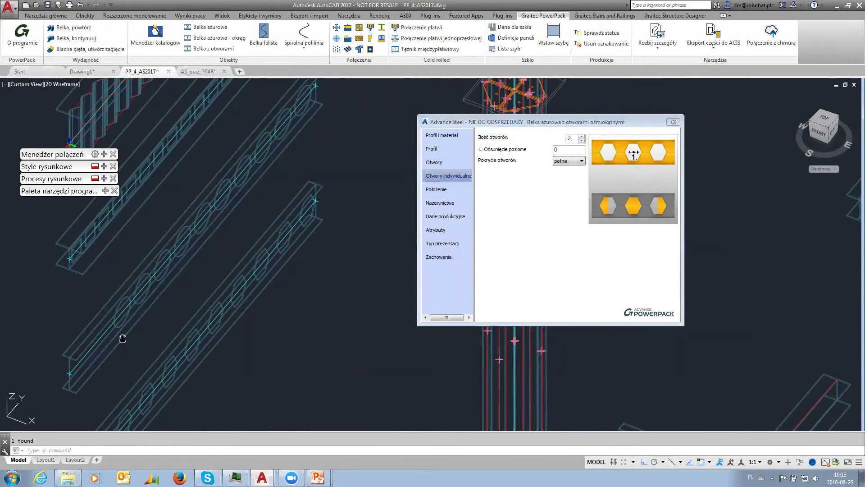
pyautogui.scroll(5, 122, 338)
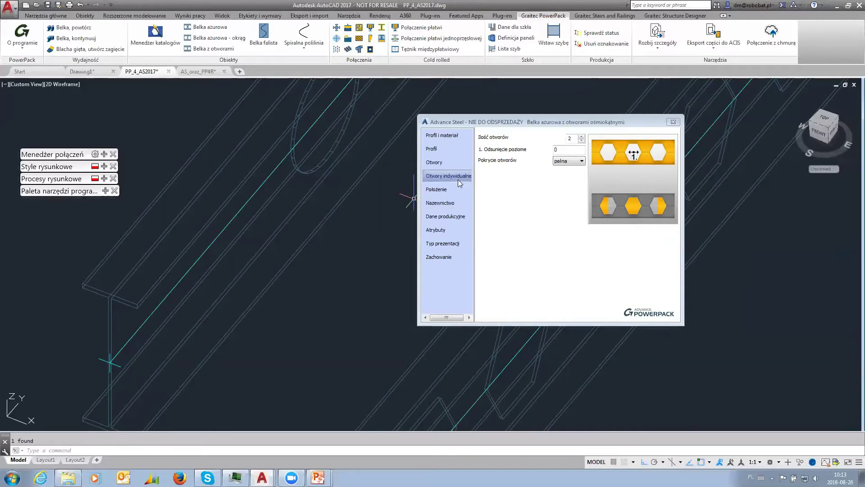
pyautogui.click(673, 122)
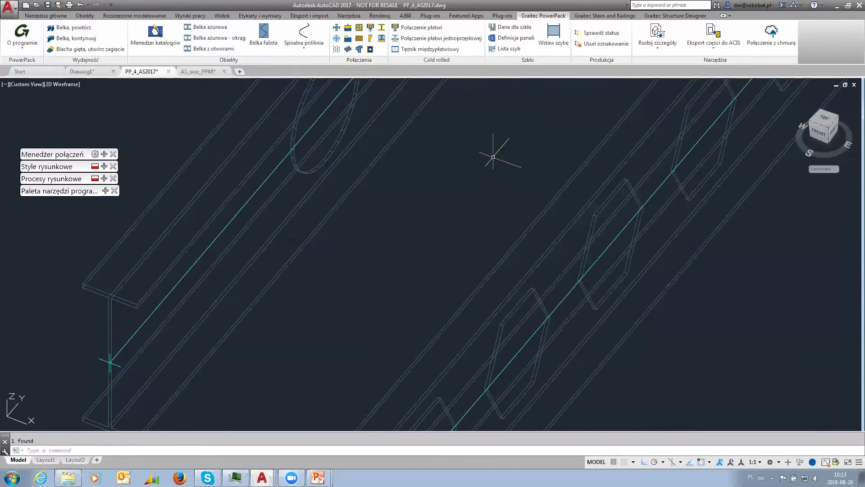
# - Examine the corrugated beam's dimension settings and the available dimension source options in its properties, leaving them unmodified
pyautogui.scroll(-5, 478, 158)
pyautogui.moveTo(469, 166); pyautogui.dragTo(468, 241, button='middle')
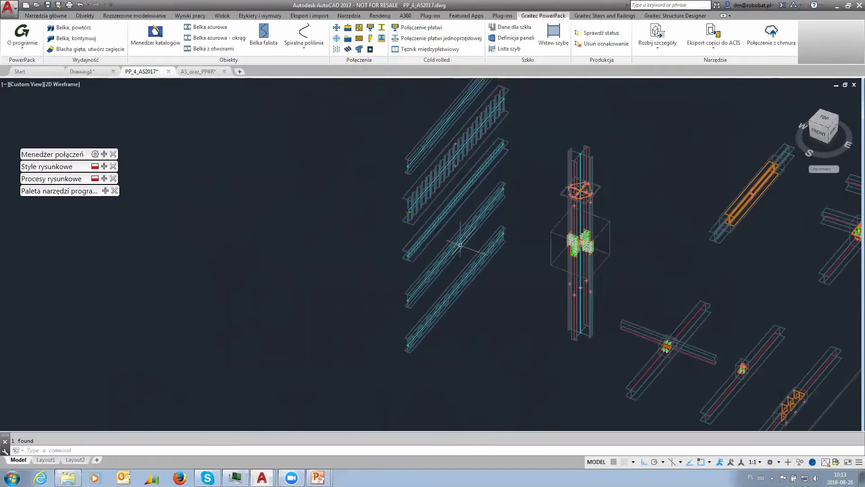
pyautogui.scroll(5, 364, 249)
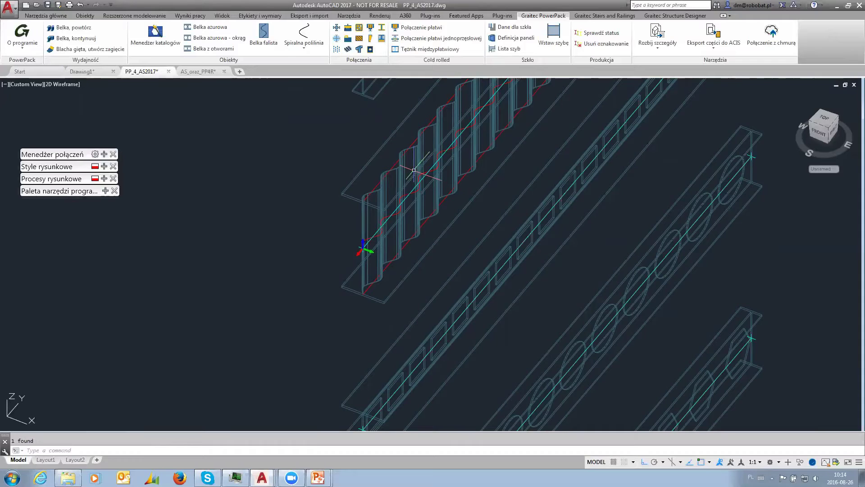
pyautogui.click(414, 169)
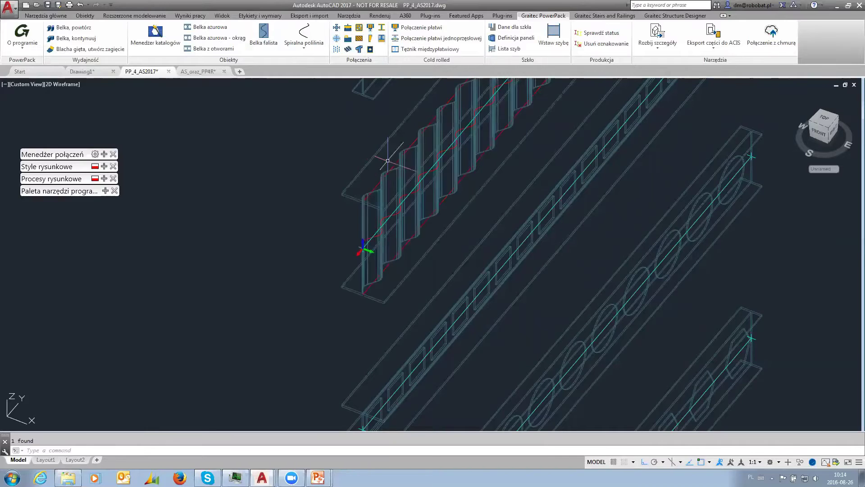
pyautogui.scroll(-6, 386, 147)
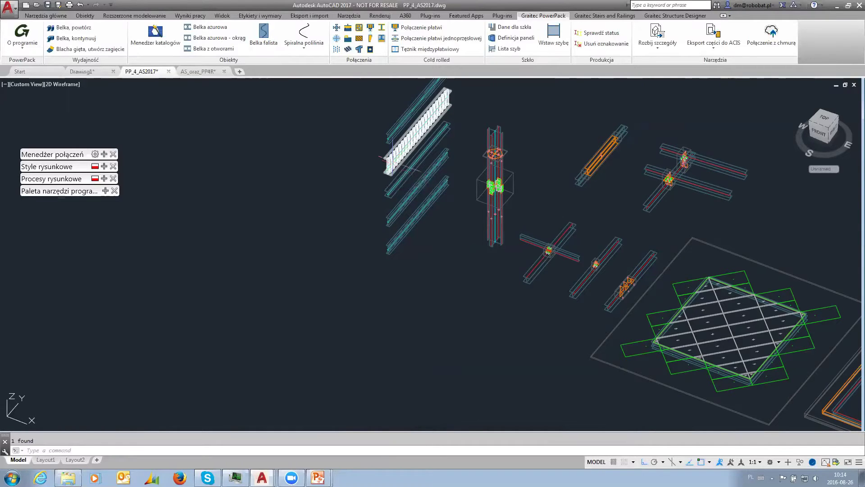
pyautogui.doubleClick(389, 154)
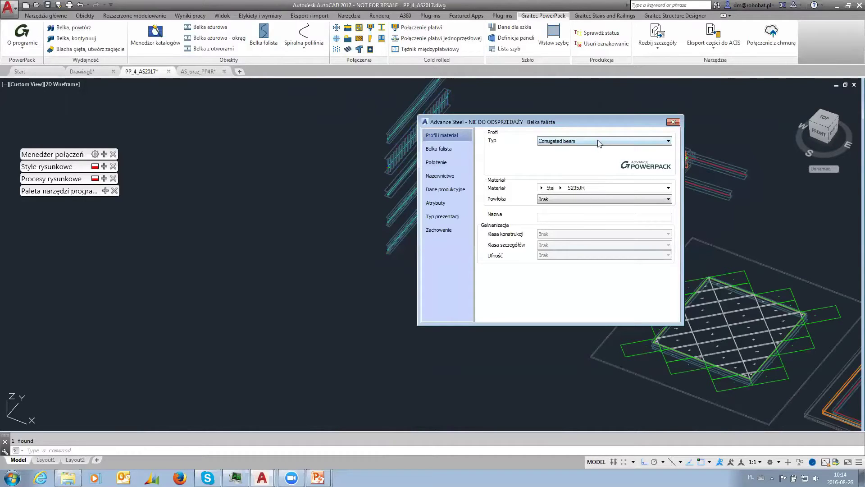
pyautogui.click(439, 148)
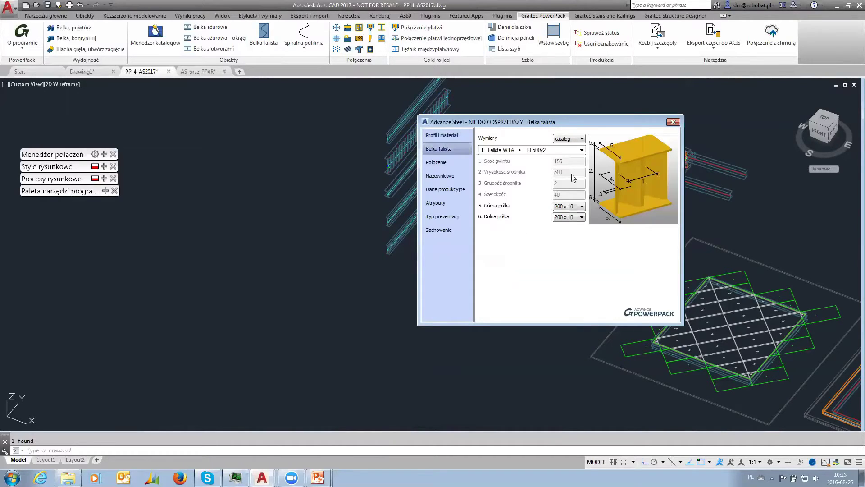
pyautogui.click(582, 140)
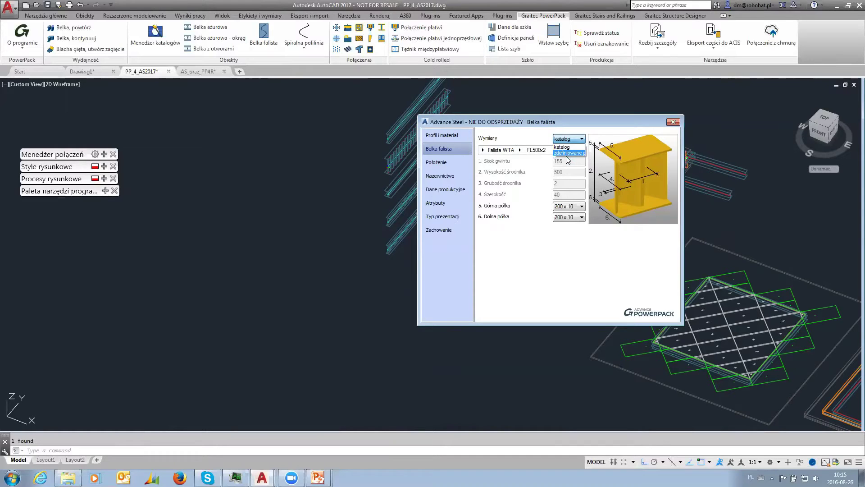
pyautogui.click(675, 124)
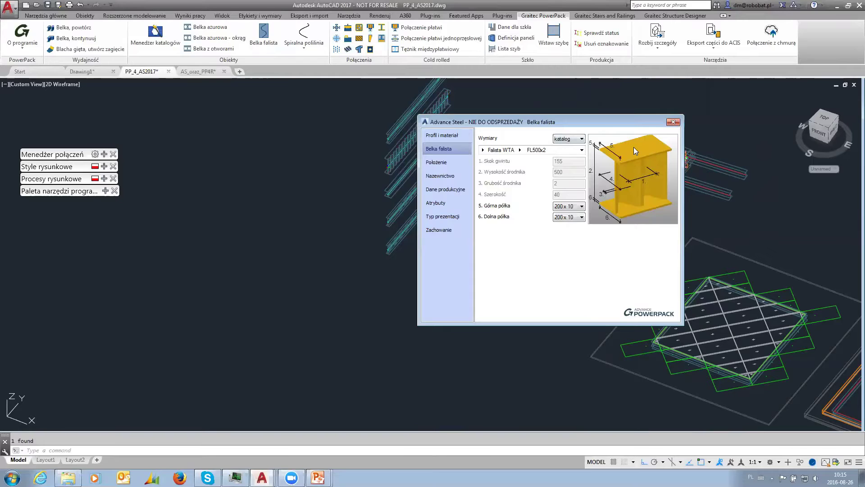
pyautogui.click(673, 122)
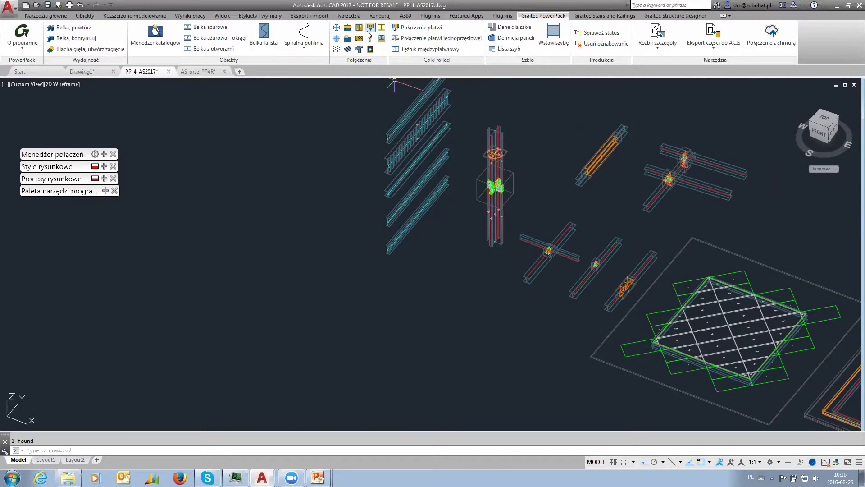
# - Open the properties of the bolted splice connection on the cross-shaped column by way of its connection box
pyautogui.click(336, 49)
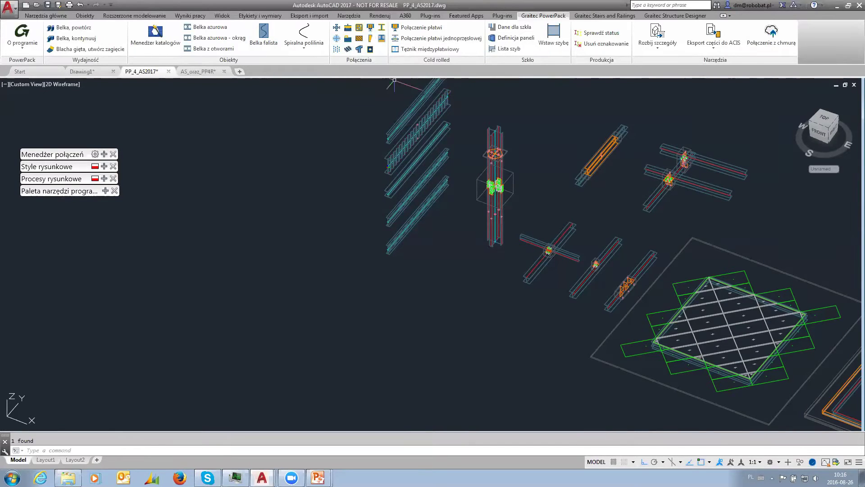
pyautogui.moveTo(608, 243)
pyautogui.mouseDown(button='middle')
pyautogui.moveTo(367, 164)
pyautogui.moveTo(361, 179)
pyautogui.moveTo(433, 248)
pyautogui.mouseUp(button='middle')
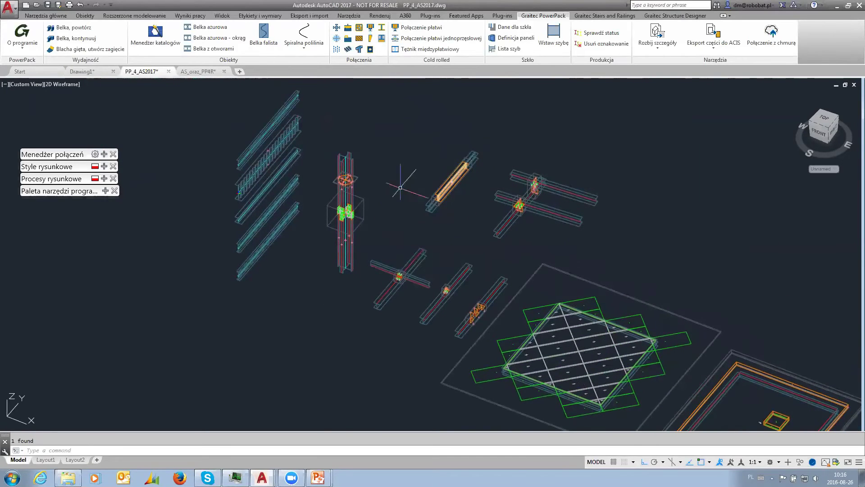
pyautogui.scroll(5, 343, 198)
pyautogui.scroll(4, 343, 198)
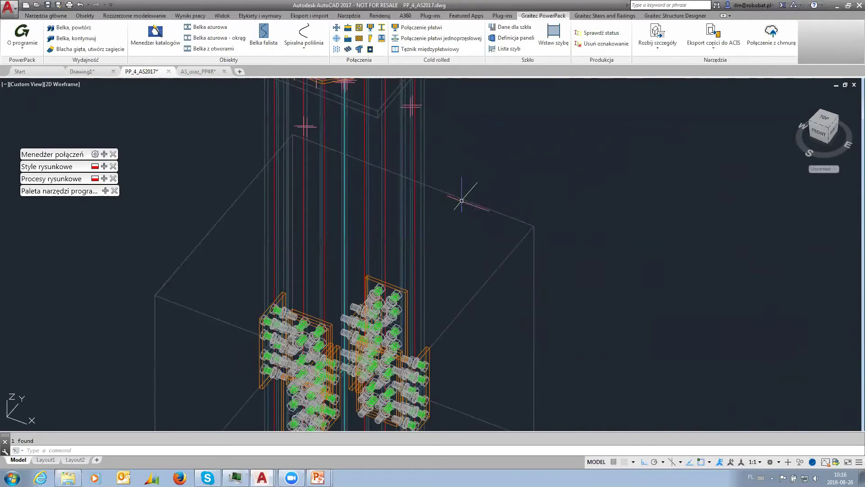
pyautogui.click(462, 199)
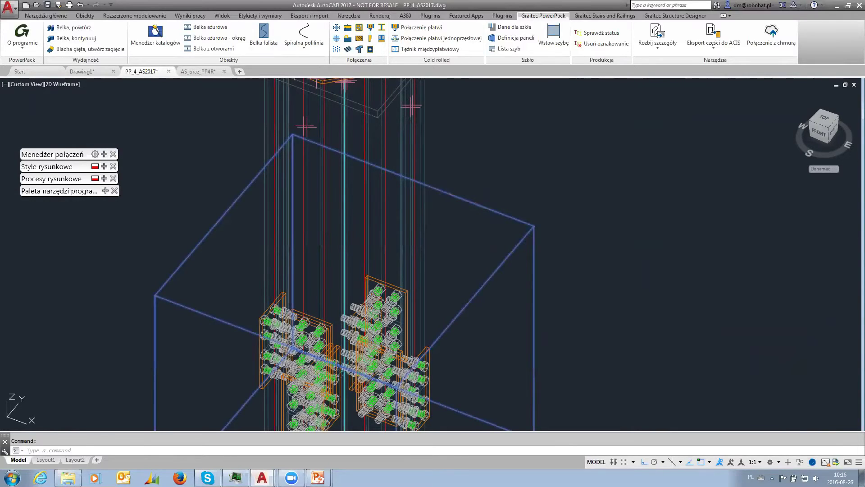
pyautogui.doubleClick(462, 199)
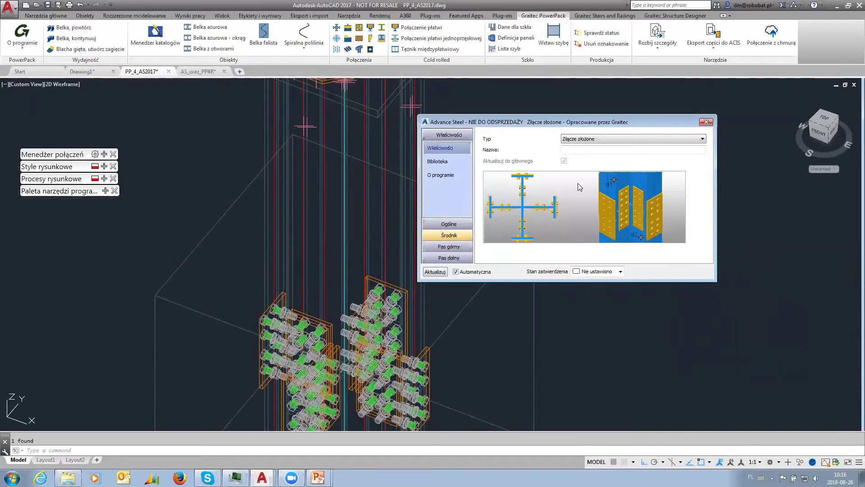
# - Review the library and the general splice type and gap settings of the column splice, and close its properties
pyautogui.click(437, 161)
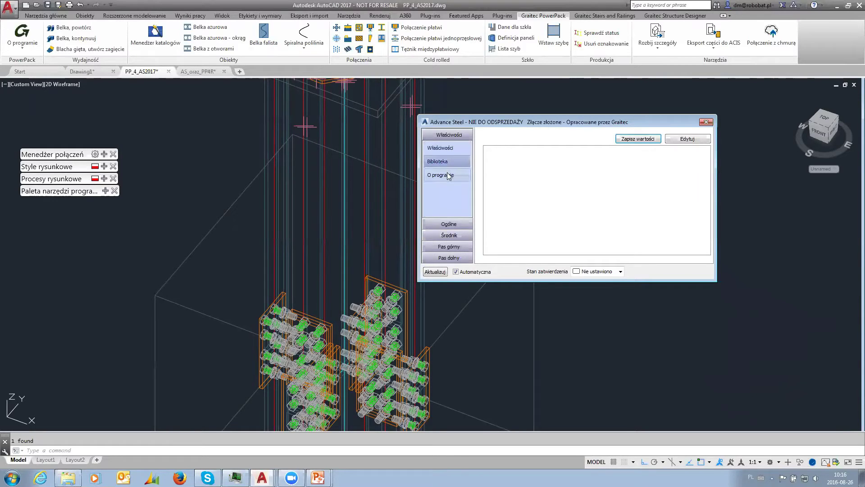
pyautogui.click(446, 225)
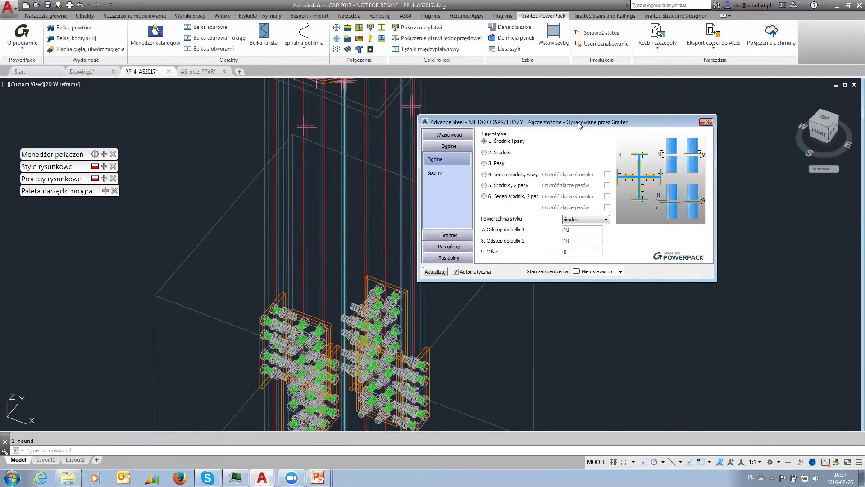
pyautogui.moveTo(579, 124); pyautogui.dragTo(362, 101)
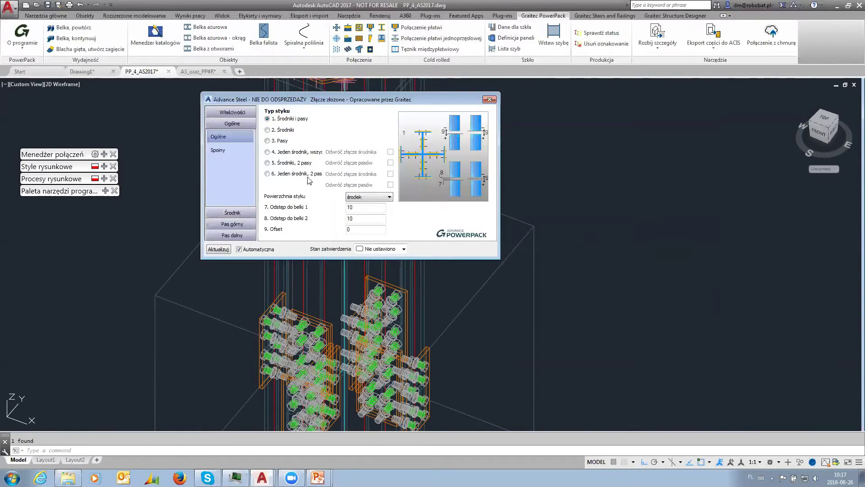
pyautogui.click(489, 99)
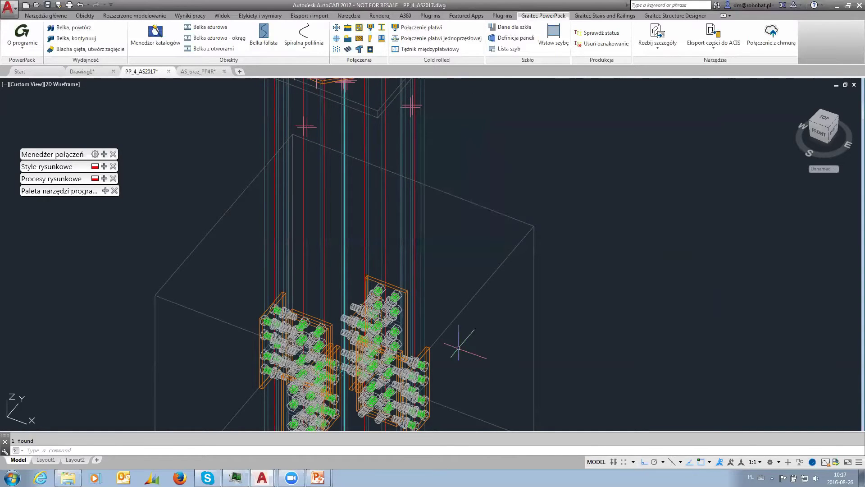
# - View the properties of the Płatew z blachą trapezową connection at the crossing of the purlin and beam, and close them
pyautogui.scroll(-5, 512, 178)
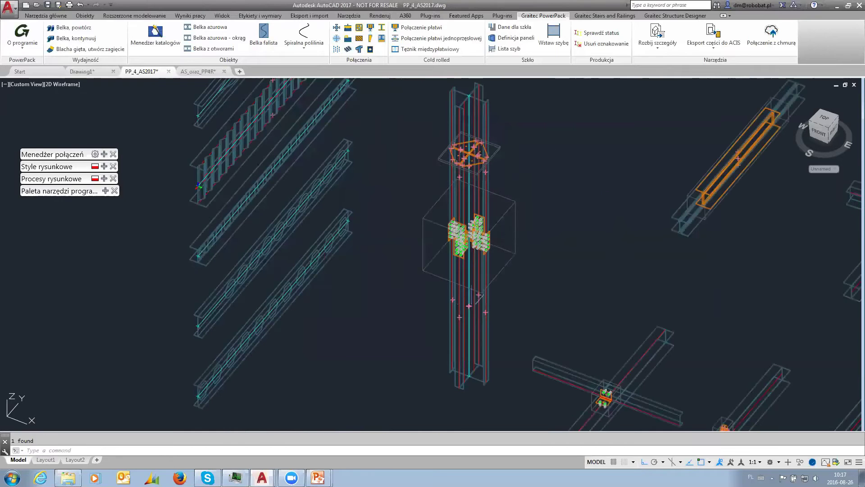
pyautogui.scroll(8, 511, 280)
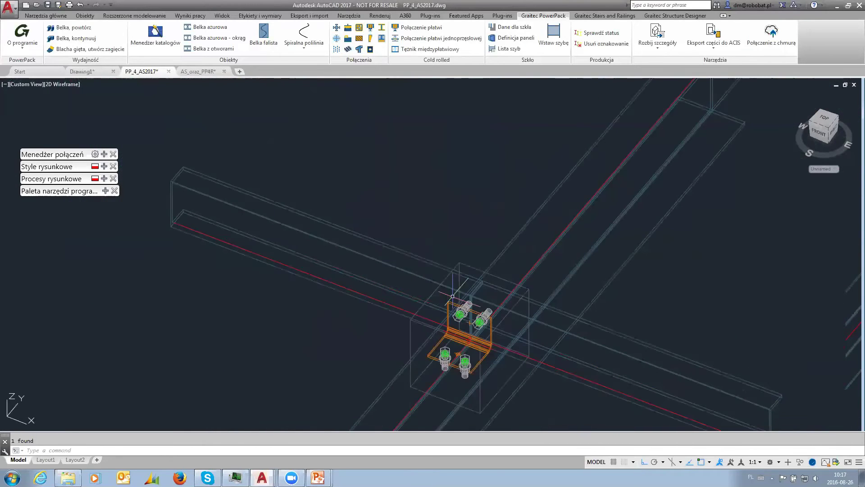
pyautogui.doubleClick(461, 265)
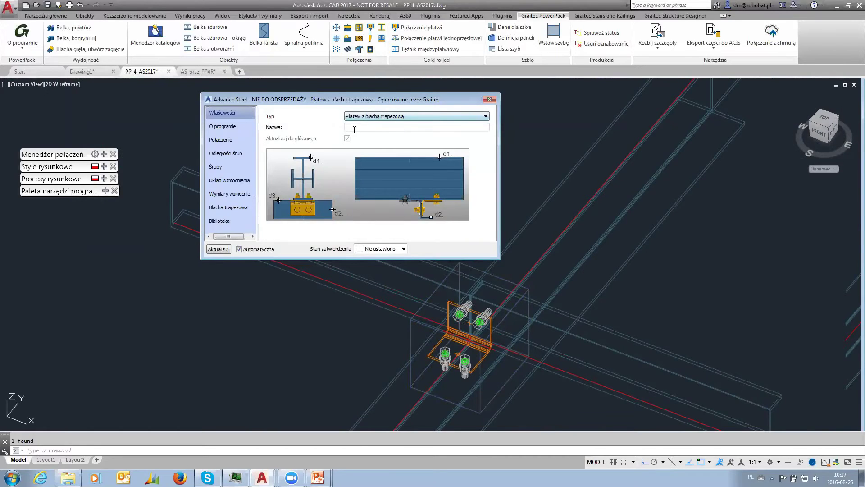
pyautogui.click(490, 100)
# - Open the general properties (Właściwości ogólne) of the Pokrycia covering on the square grating platform
pyautogui.scroll(-6, 558, 234)
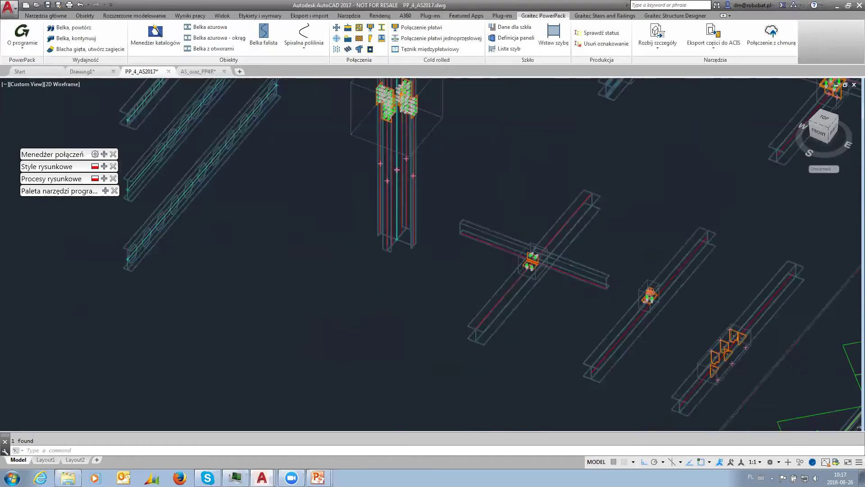
pyautogui.scroll(-3, 291, 151)
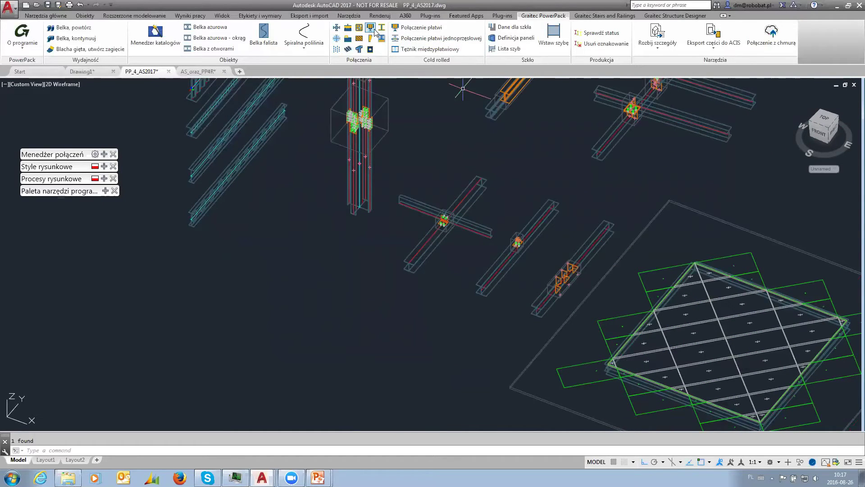
pyautogui.moveTo(463, 88); pyautogui.dragTo(389, 210, button='middle')
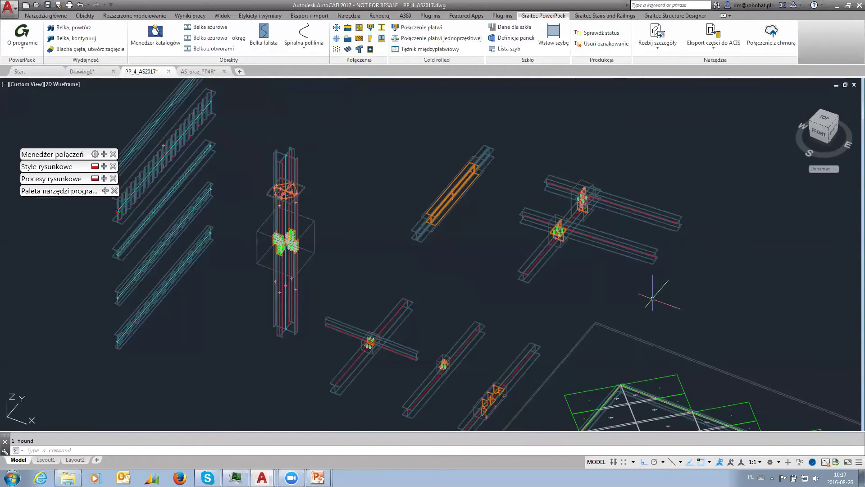
pyautogui.scroll(4, 654, 307)
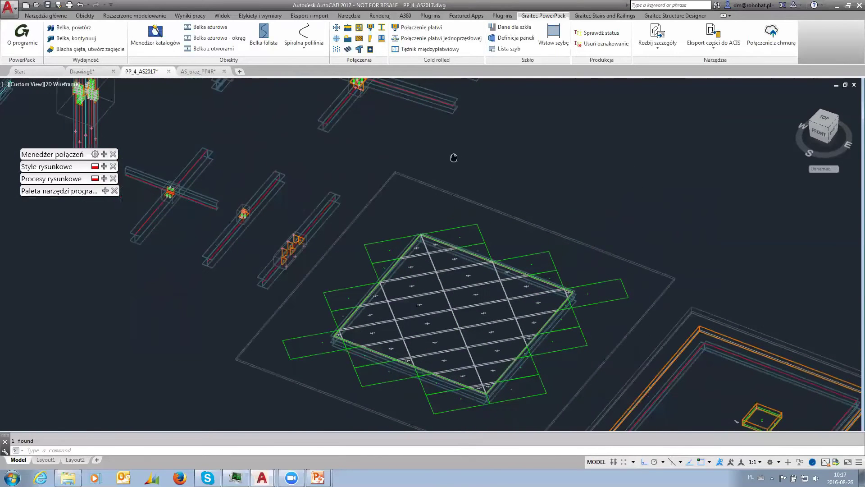
pyautogui.doubleClick(596, 250)
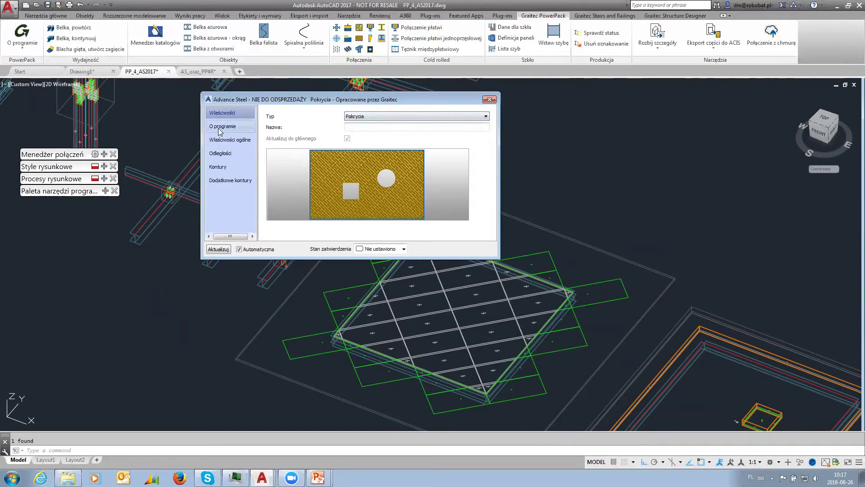
pyautogui.click(227, 143)
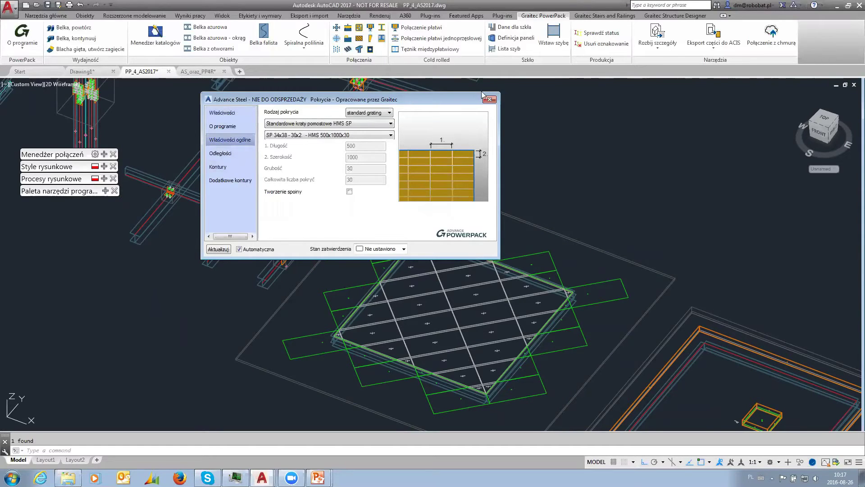
# - Set the covering's standard grating size to SP 34x38 - 30x2 - HMS 1000x1000x30 and close its properties
pyautogui.scroll(5, 544, 310)
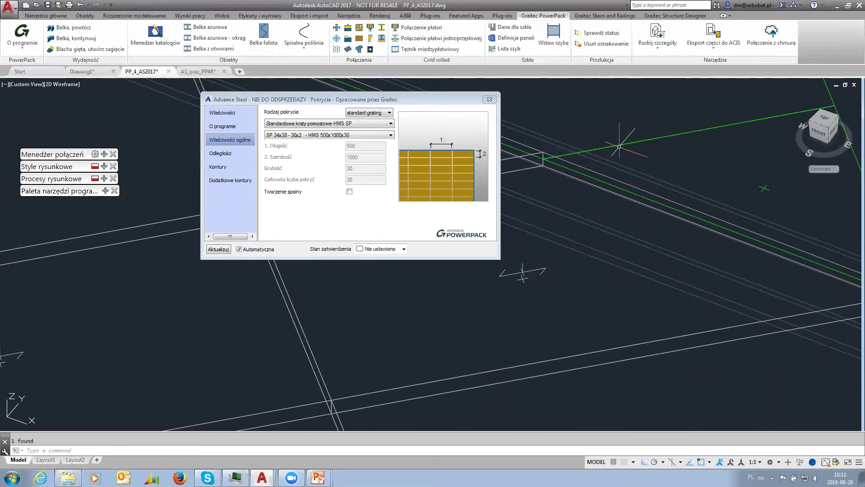
pyautogui.click(391, 123)
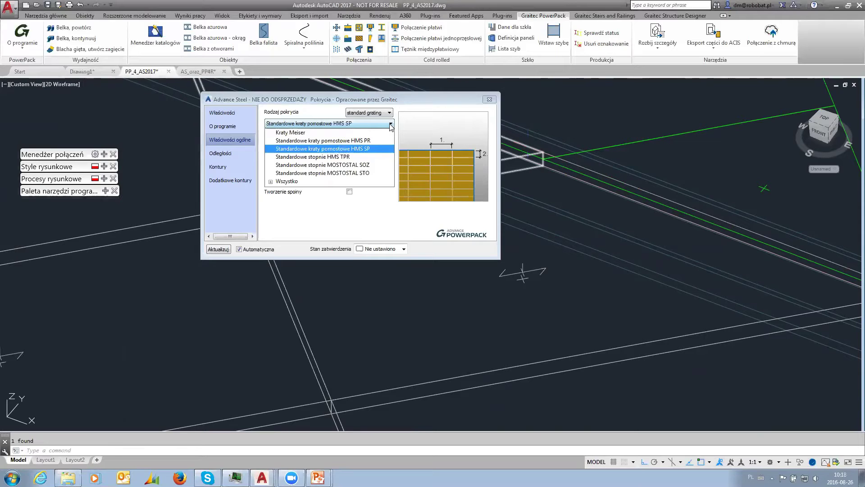
pyautogui.click(375, 203)
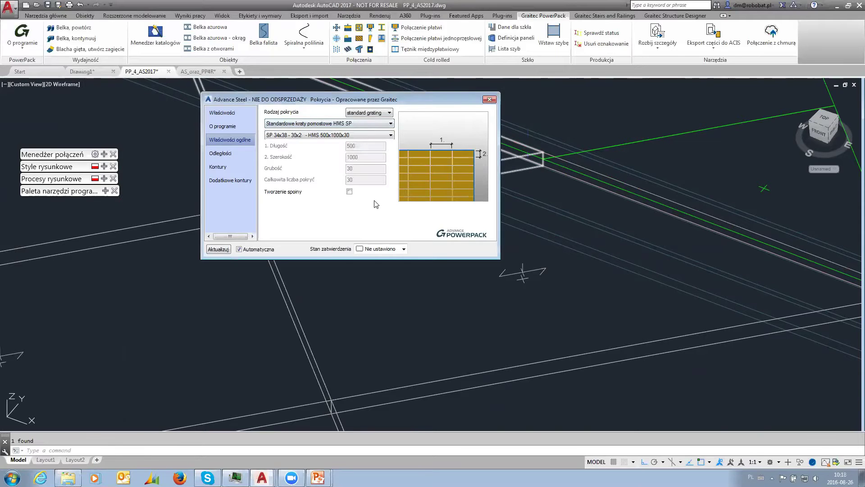
pyautogui.click(383, 136)
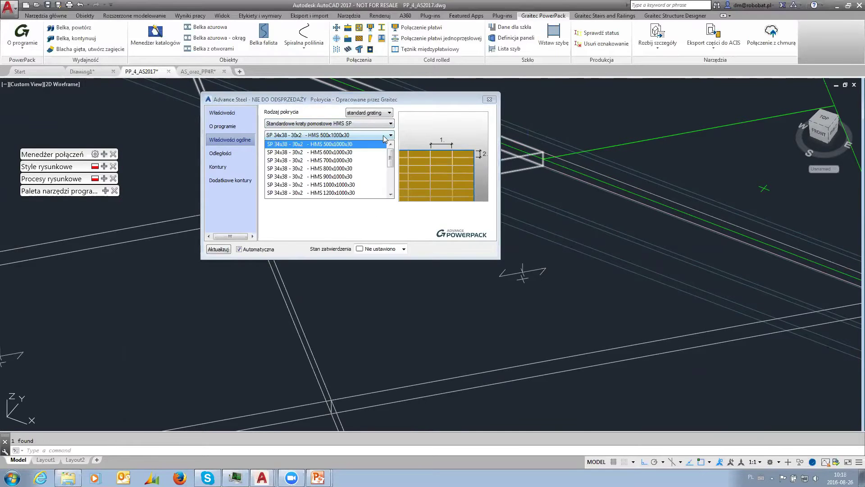
pyautogui.click(339, 185)
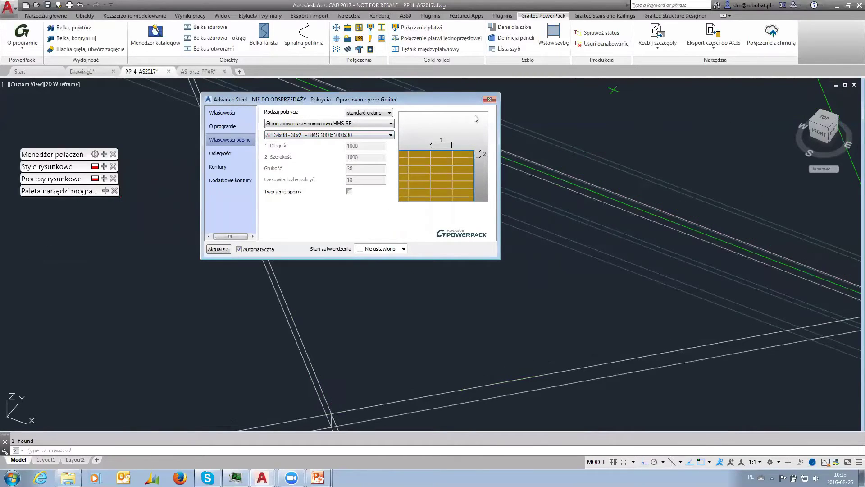
pyautogui.click(489, 99)
# - Review the weld settings and location options of the grating edging on the neighbouring frame, leaving them unmodified, and close its properties
pyautogui.scroll(5, 490, 259)
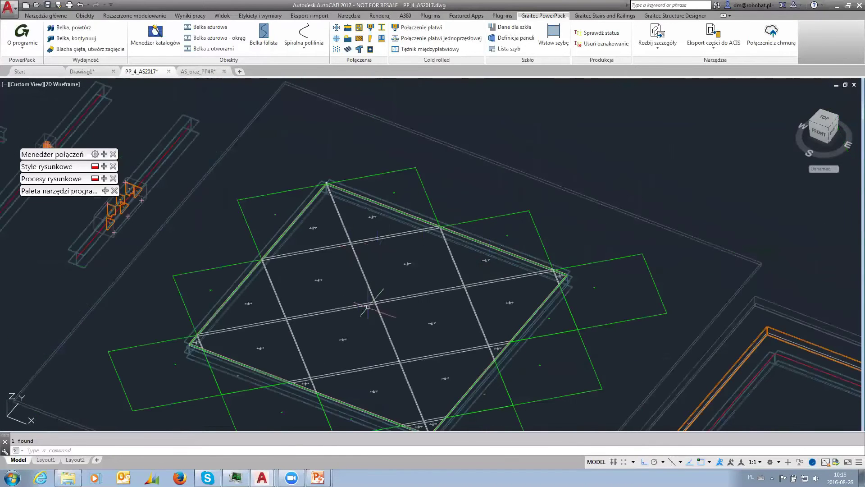
pyautogui.moveTo(366, 329); pyautogui.dragTo(406, 226, button='middle')
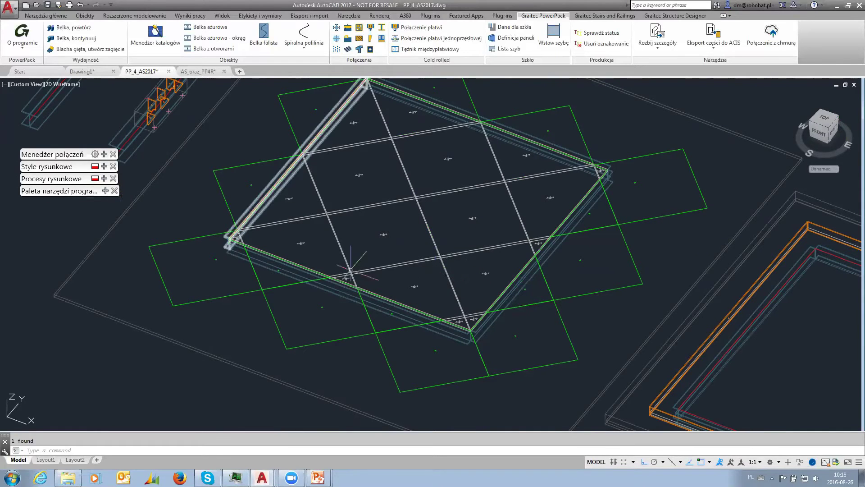
pyautogui.scroll(-2, 351, 270)
pyautogui.moveTo(583, 251); pyautogui.dragTo(290, 187, button='middle')
pyautogui.scroll(1, 525, 283)
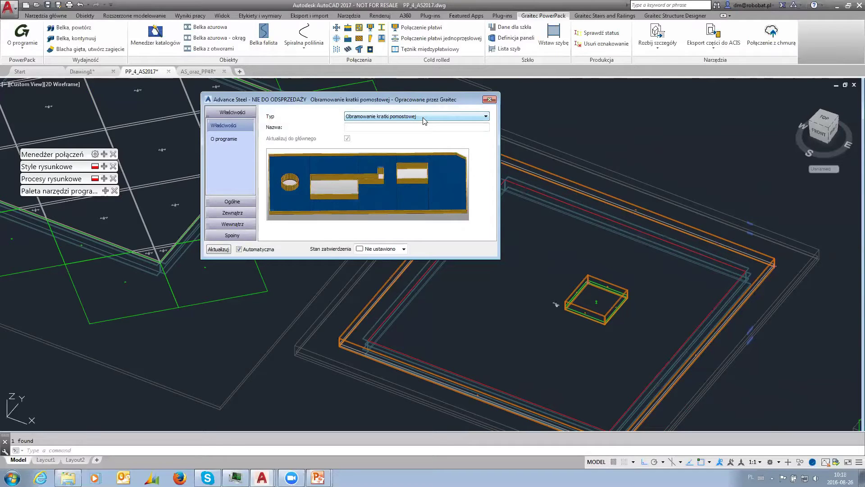
pyautogui.click(232, 235)
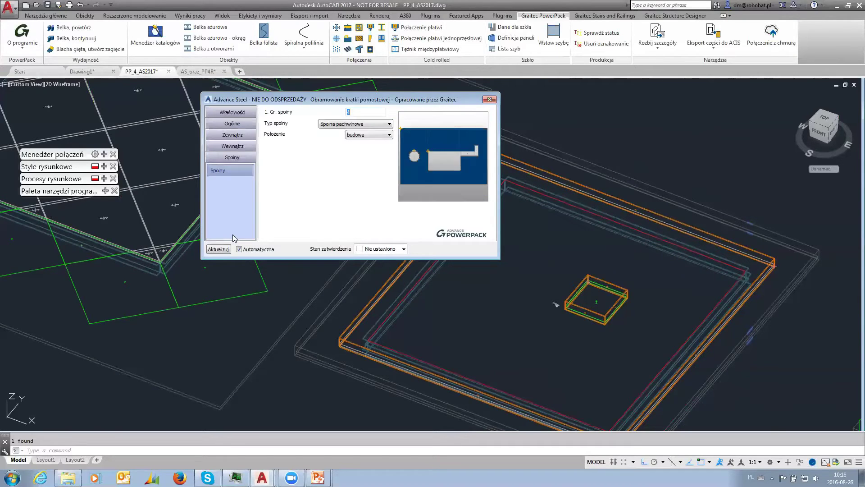
pyautogui.click(390, 136)
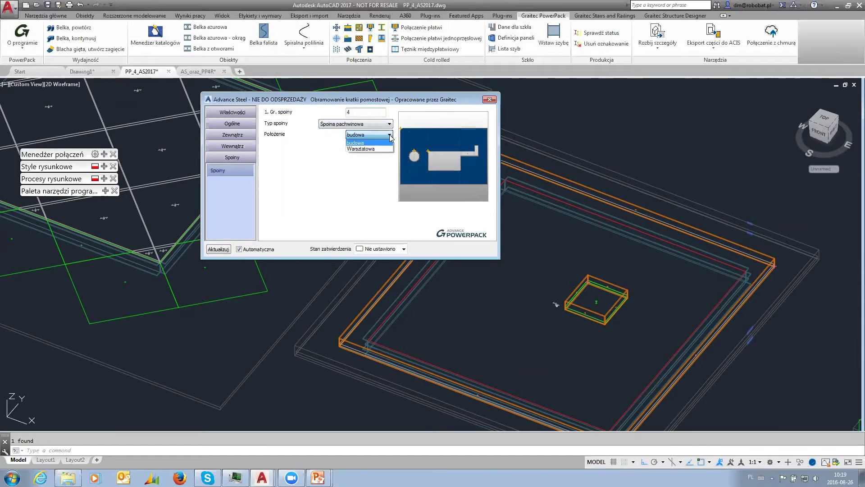
pyautogui.click(334, 145)
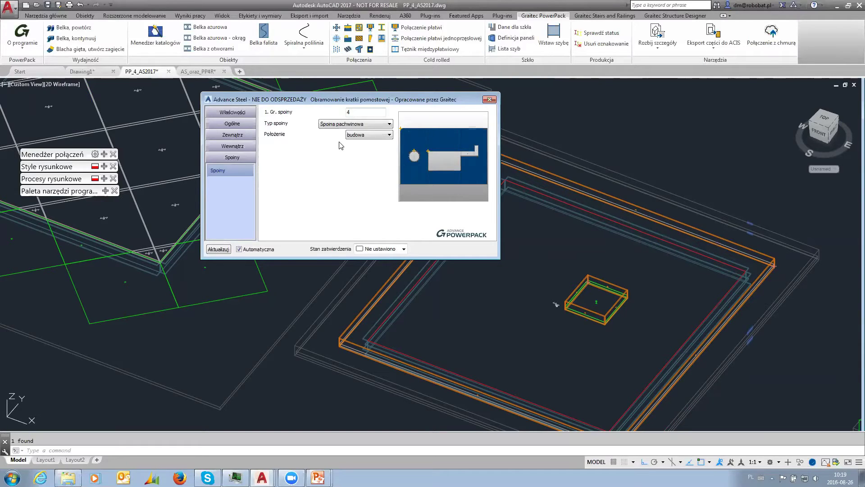
pyautogui.click(490, 100)
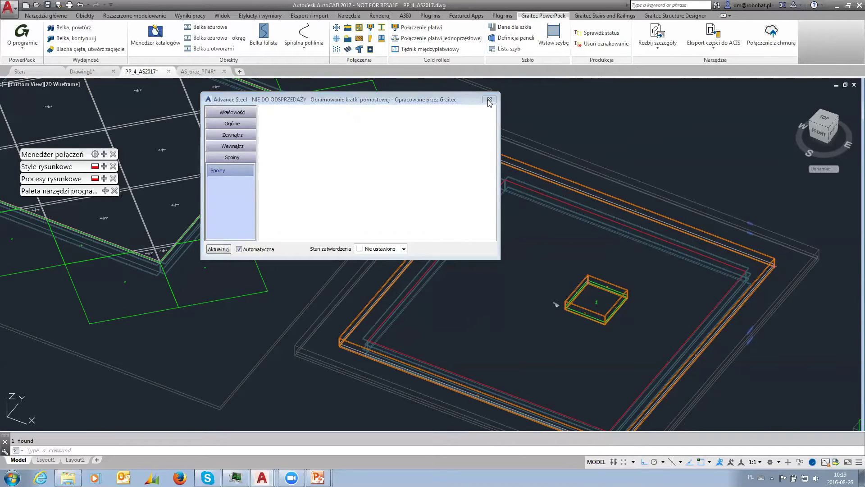
# - Review the section, property values and behaviour settings of the bent tube at the tube joint, and close its properties
pyautogui.moveTo(805, 300); pyautogui.dragTo(415, 240, button='middle')
pyautogui.scroll(8, 326, 207)
pyautogui.scroll(-2, 319, 145)
pyautogui.click(416, 241)
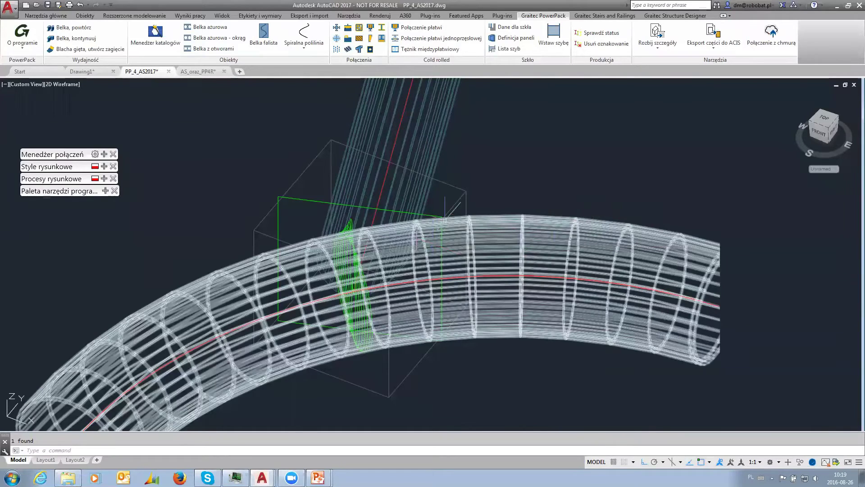
pyautogui.doubleClick(547, 215)
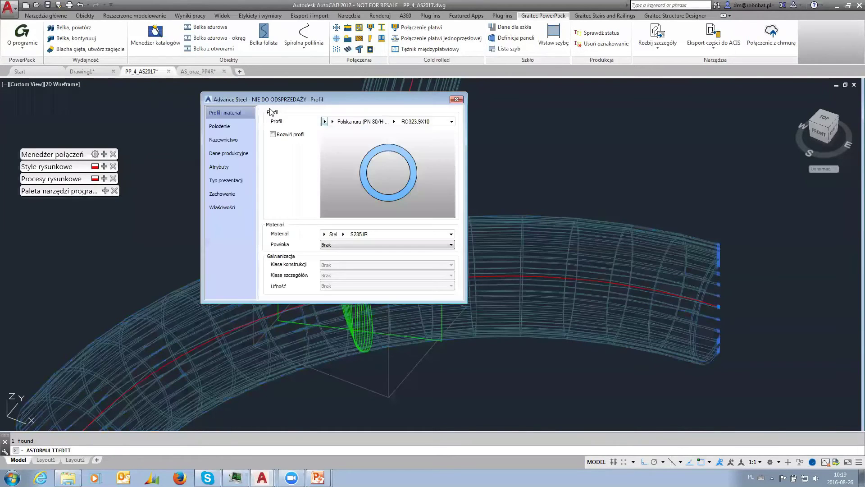
pyautogui.click(227, 207)
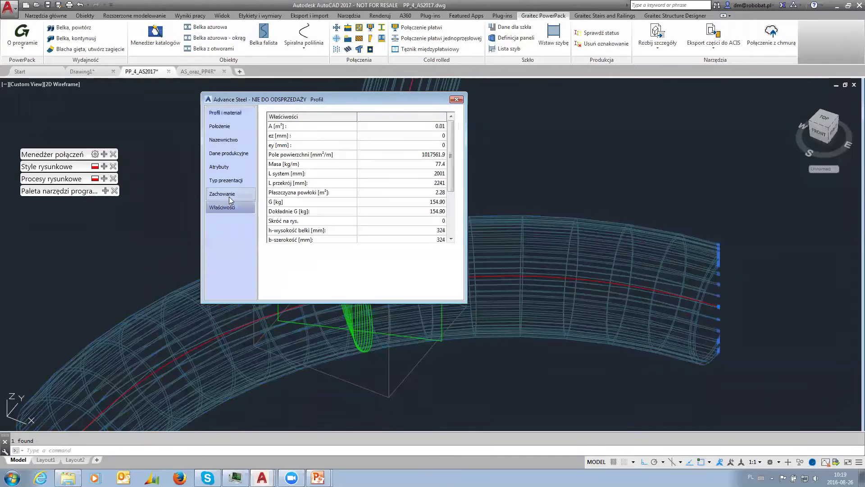
pyautogui.click(229, 194)
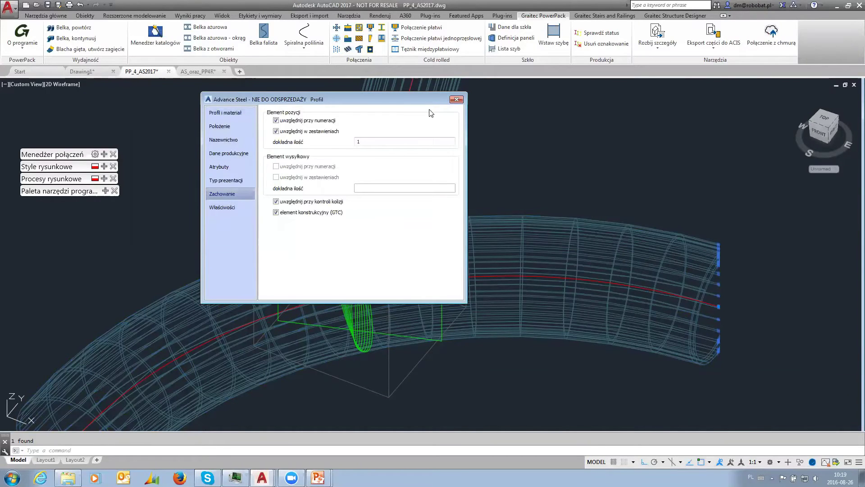
pyautogui.click(457, 99)
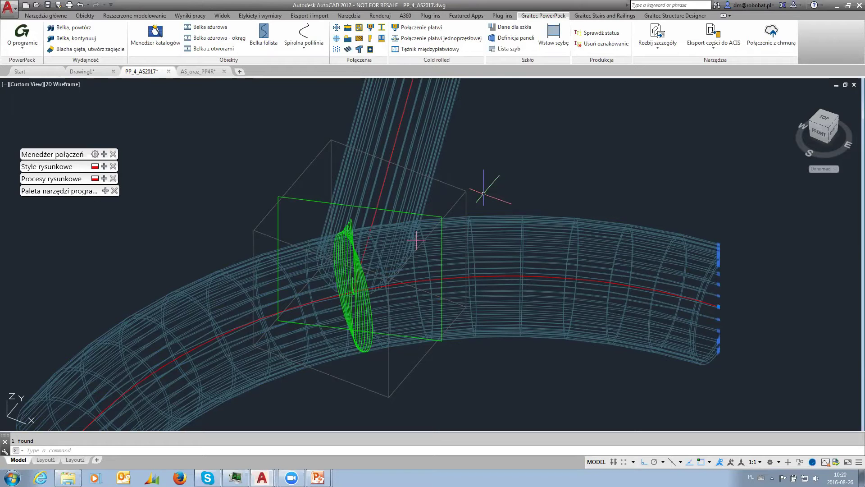
# - Examine the joint between the bent tube and the straight tube from the side, including the bent tube's end and the cut contour
pyautogui.moveTo(568, 295); pyautogui.dragTo(356, 275, button='middle')
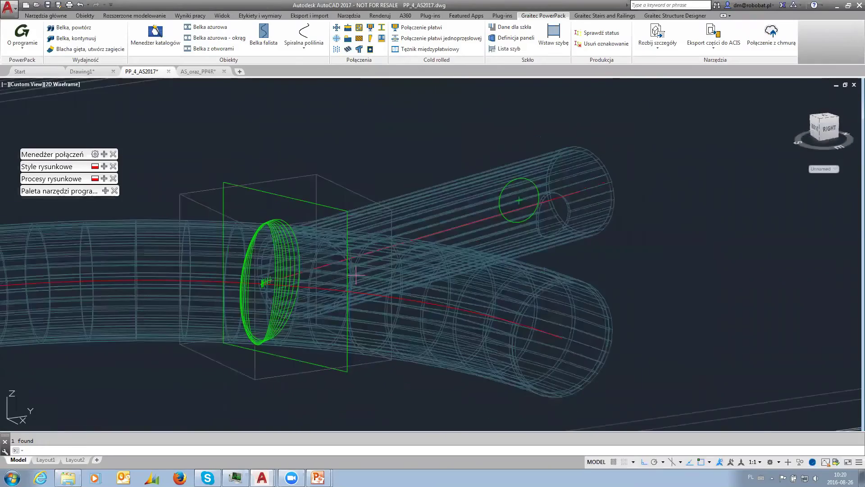
pyautogui.scroll(5, 585, 264)
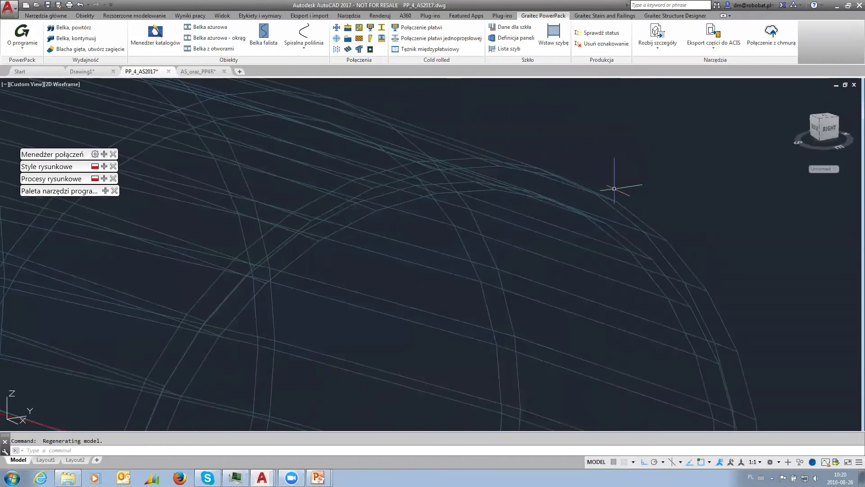
pyautogui.scroll(-3, 562, 225)
pyautogui.scroll(-2, 561, 222)
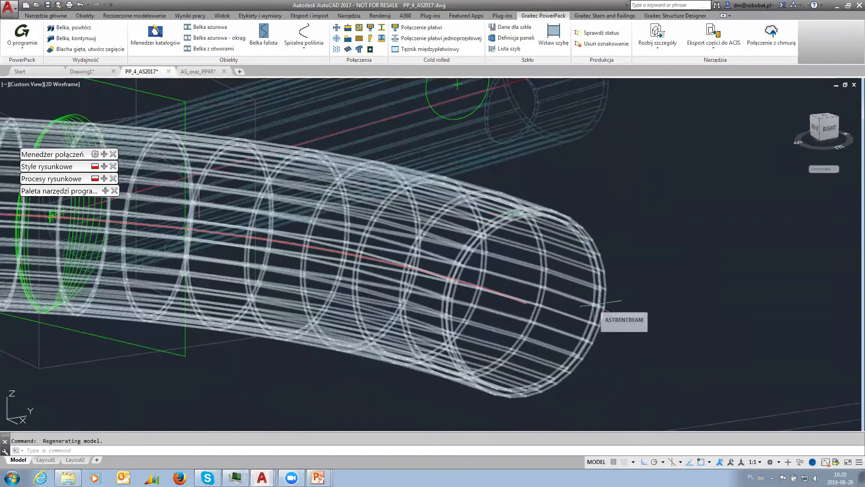
pyautogui.scroll(-2, 459, 205)
pyautogui.scroll(-3, 458, 204)
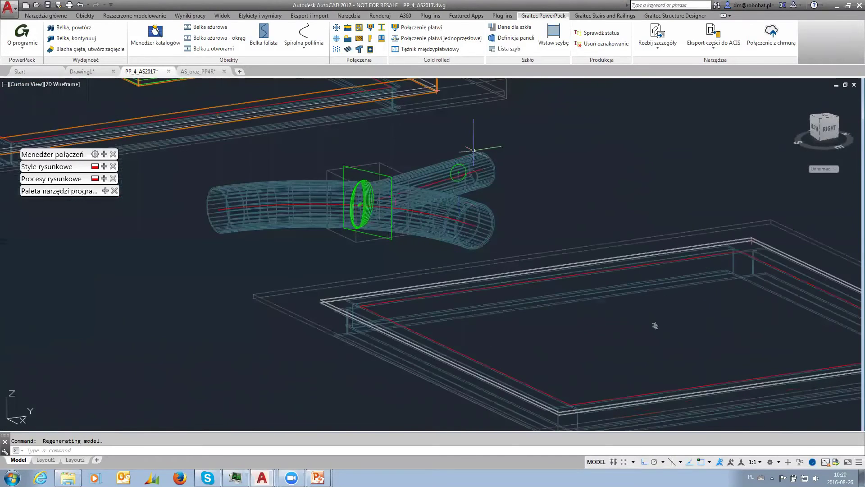
pyautogui.scroll(6, 379, 147)
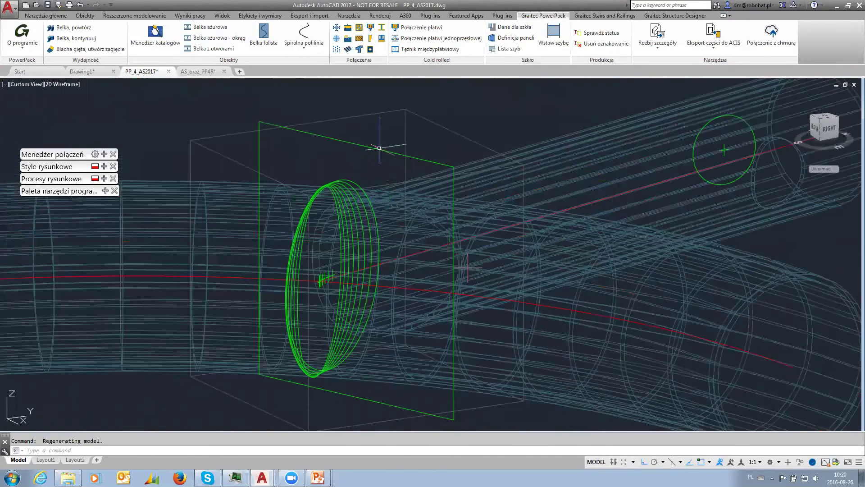
# - Review the curved element cut's general settings at the tube joint, including weld creation, weld type and contour shape, leave them unmodified, and close its properties
pyautogui.doubleClick(413, 113)
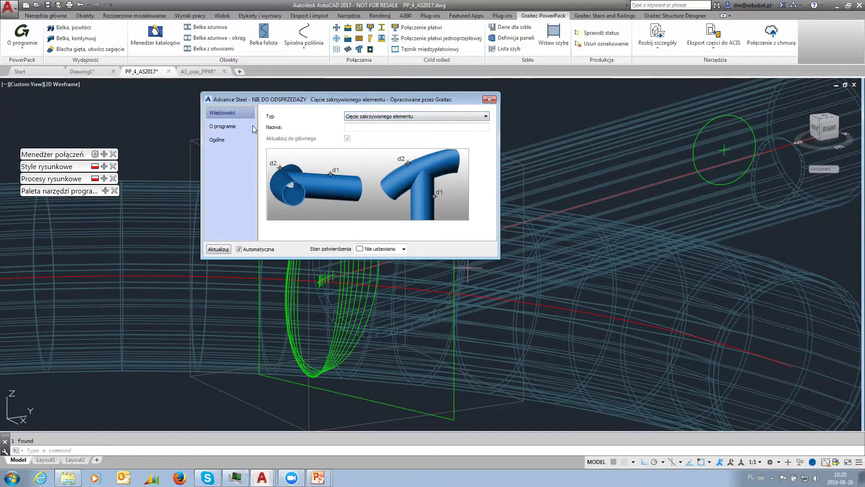
pyautogui.click(222, 142)
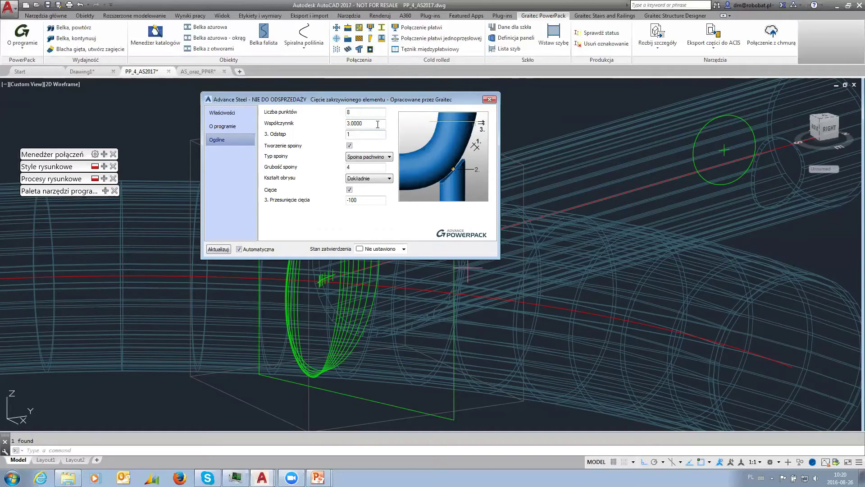
pyautogui.click(350, 145)
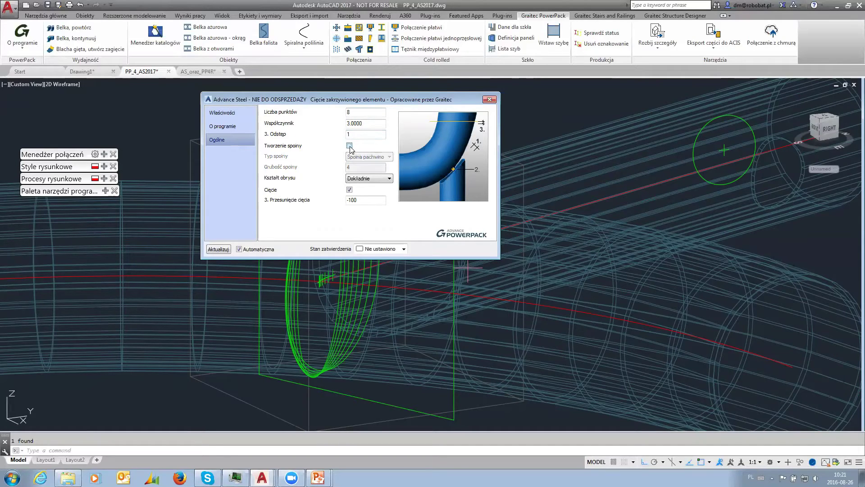
pyautogui.click(349, 146)
pyautogui.click(390, 156)
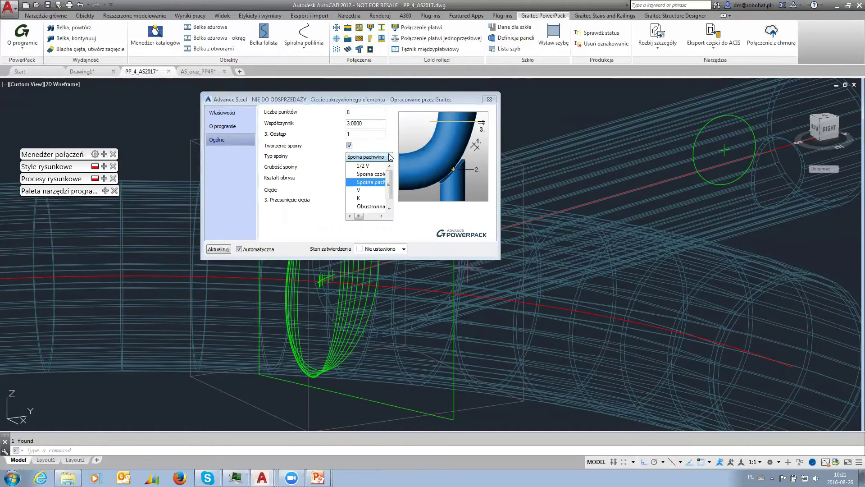
pyautogui.click(329, 163)
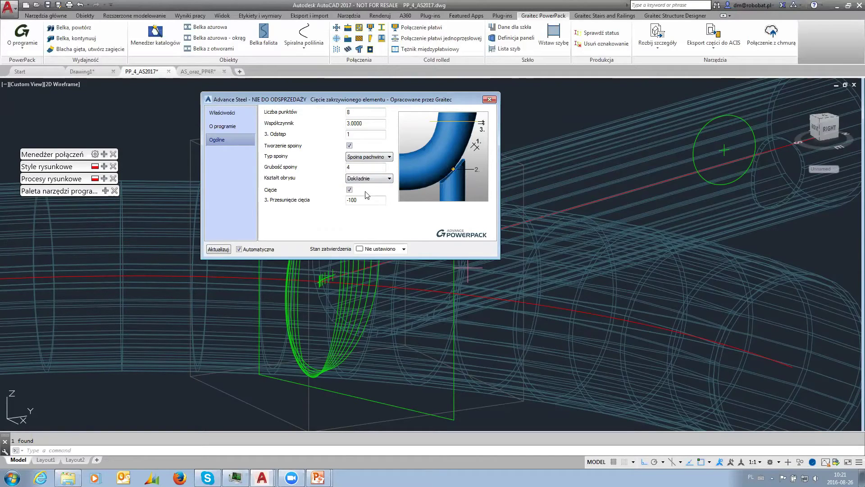
pyautogui.click(389, 179)
pyautogui.click(390, 181)
pyautogui.click(490, 100)
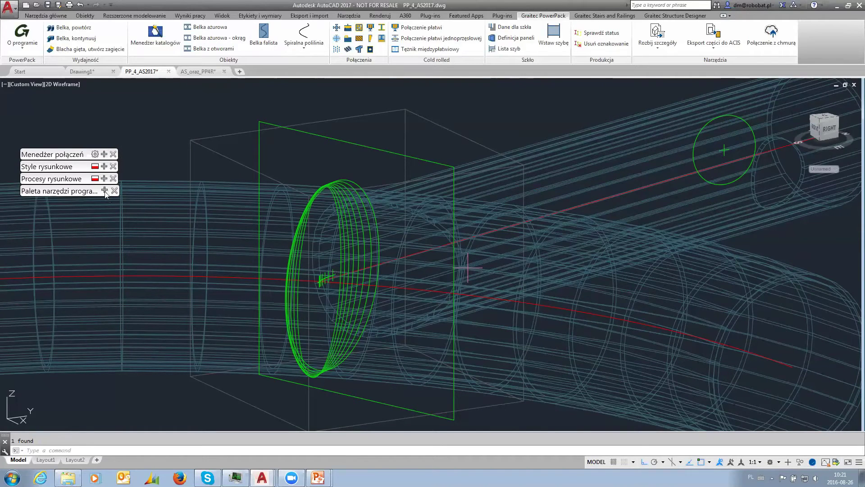
# - Look through the Narzędzia and Obróbka categories of the tool palette, collapse it, and move the group of palettes higher in the drawing area
pyautogui.moveTo(105, 193)
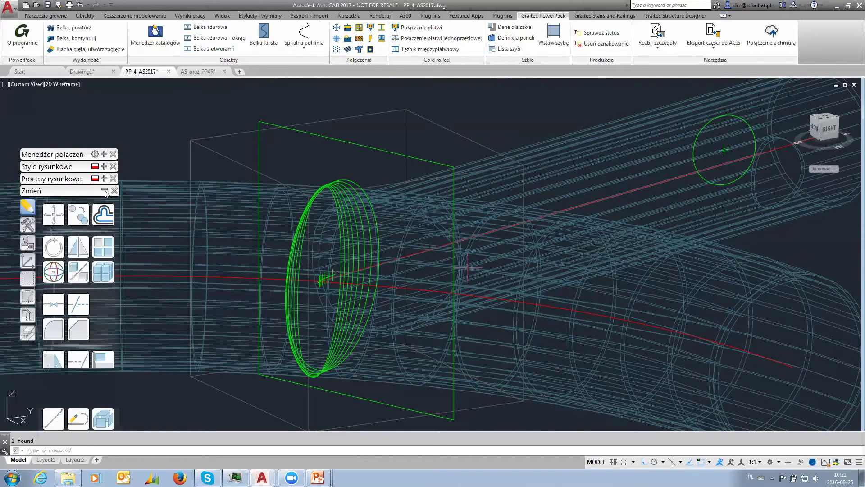
pyautogui.click(25, 230)
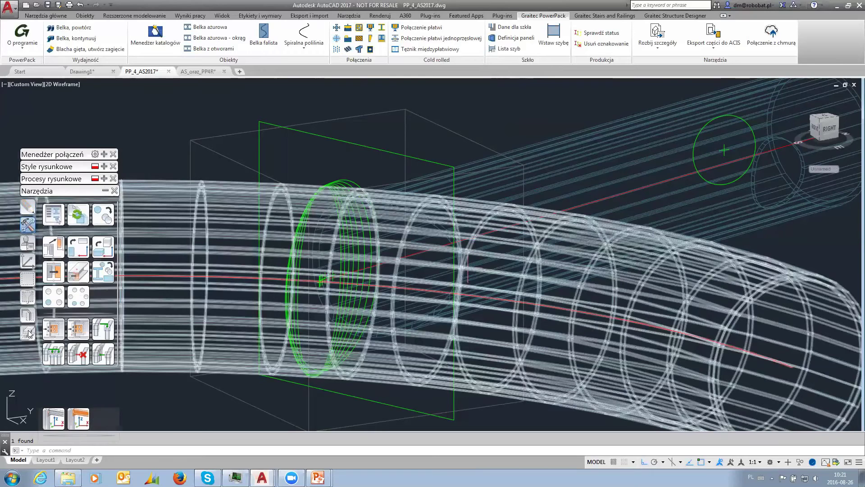
pyautogui.click(27, 332)
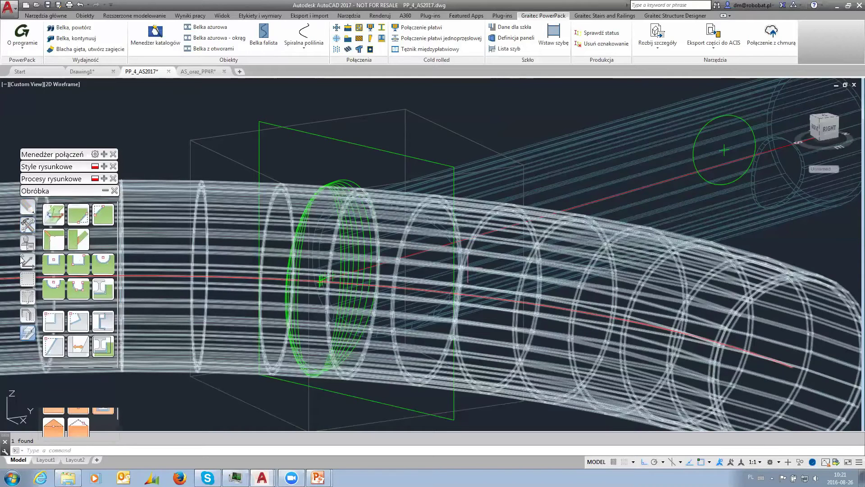
pyautogui.click(105, 190)
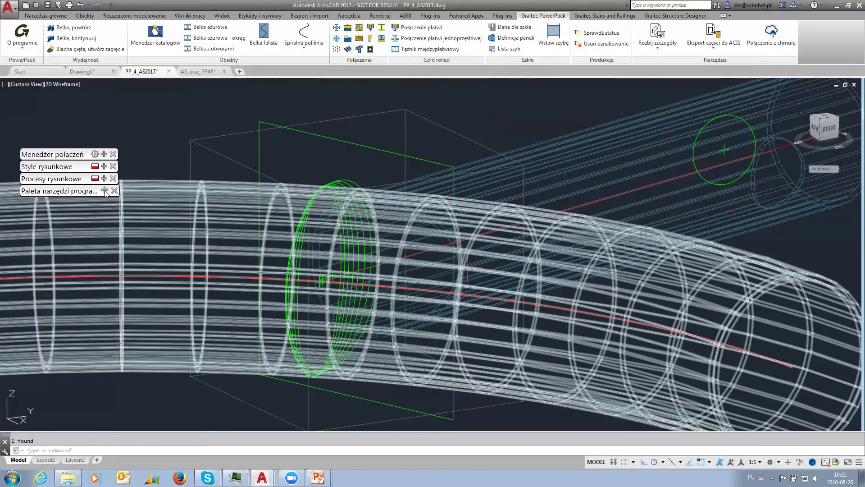
pyautogui.moveTo(77, 156); pyautogui.dragTo(99, 107)
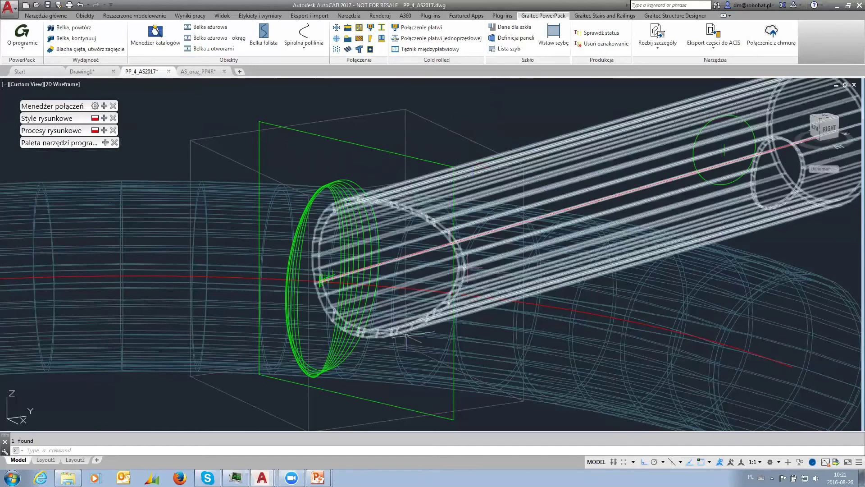
# - Look over the sample model from the tube joint to the beams with circular and hexagonal openings, the beam connections and the gratings
pyautogui.scroll(-5, 321, 280)
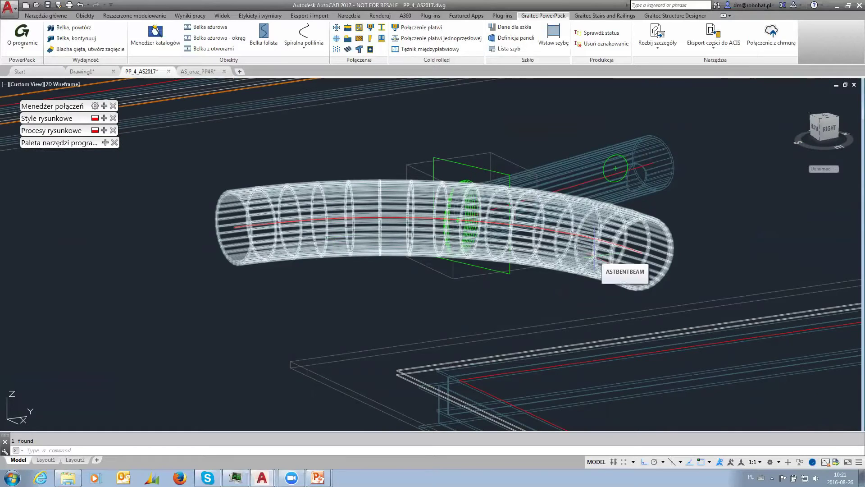
pyautogui.scroll(-5, 676, 234)
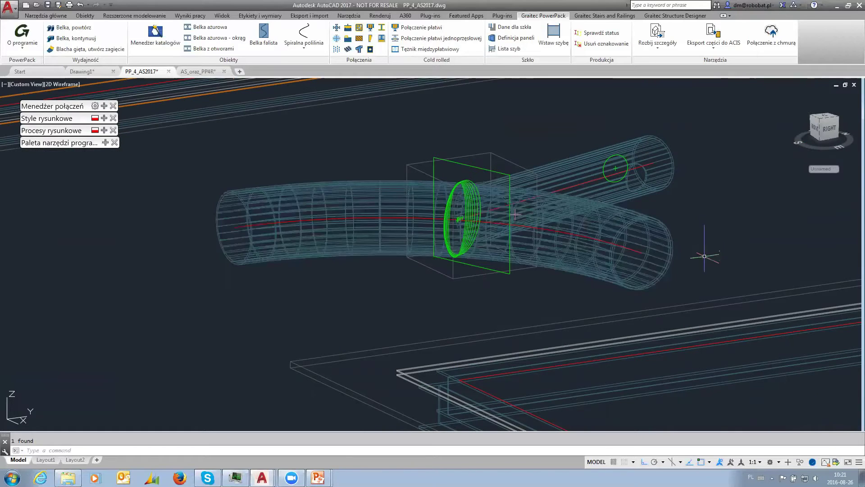
pyautogui.moveTo(676, 233); pyautogui.dragTo(442, 258, button='middle')
pyautogui.scroll(5, 205, 216)
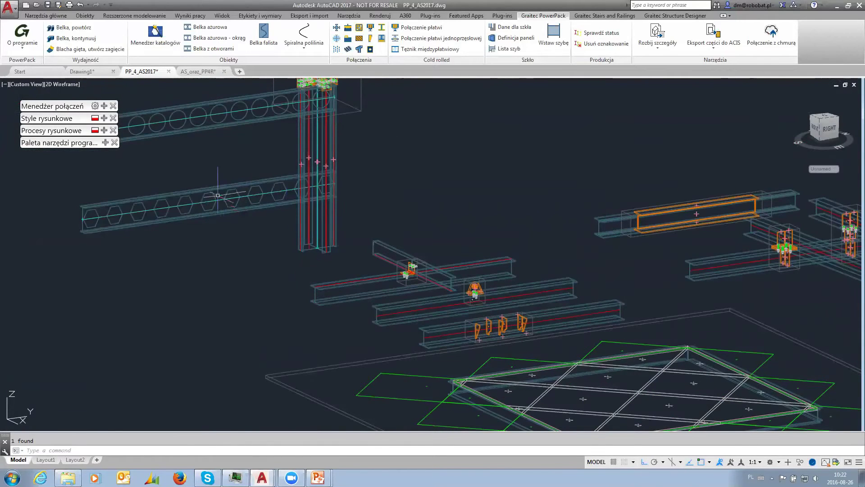
pyautogui.click(241, 110)
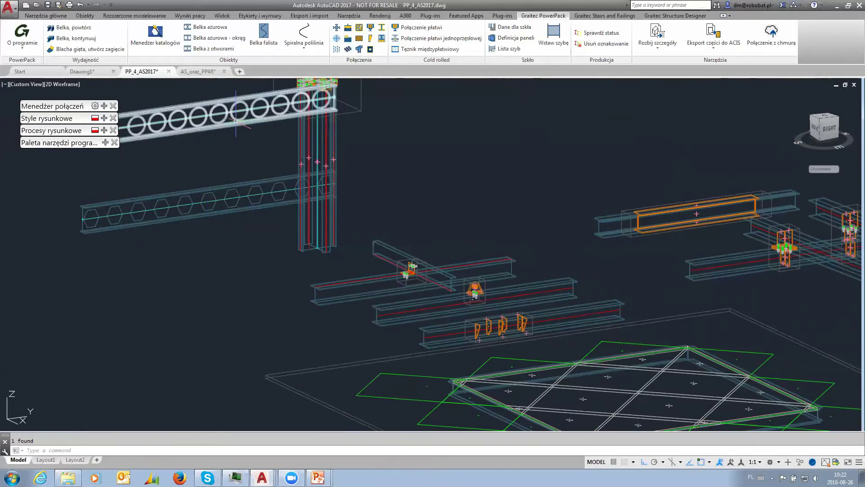
pyautogui.moveTo(582, 166); pyautogui.dragTo(454, 136, button='middle')
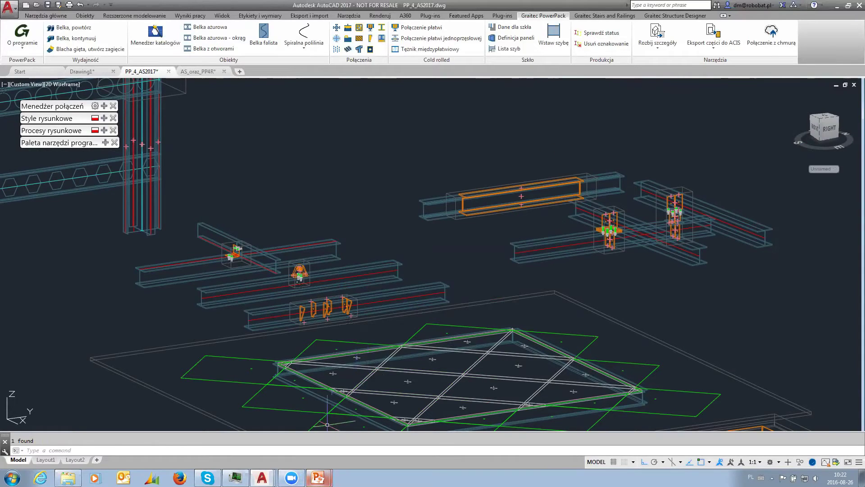
# - Switch to the PowerPoint presentation and view the slide on new connections for cold-formed profiles
pyautogui.moveTo(318, 478)
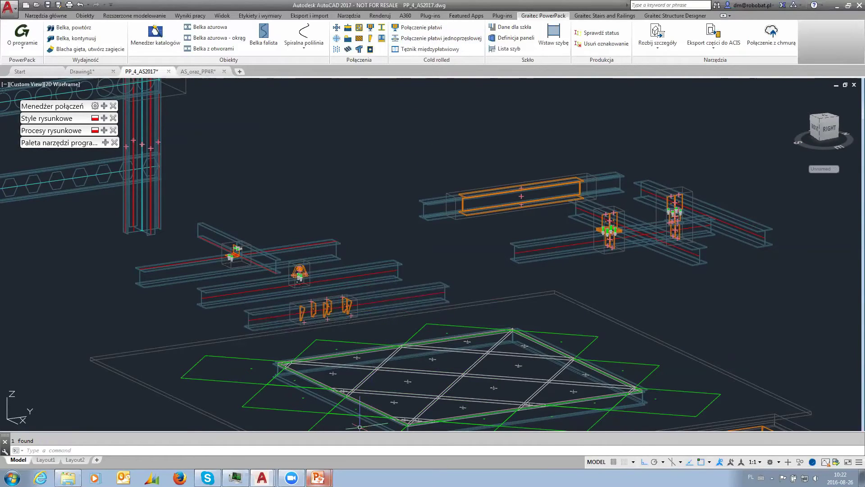
pyautogui.click(318, 478)
pyautogui.click(326, 461)
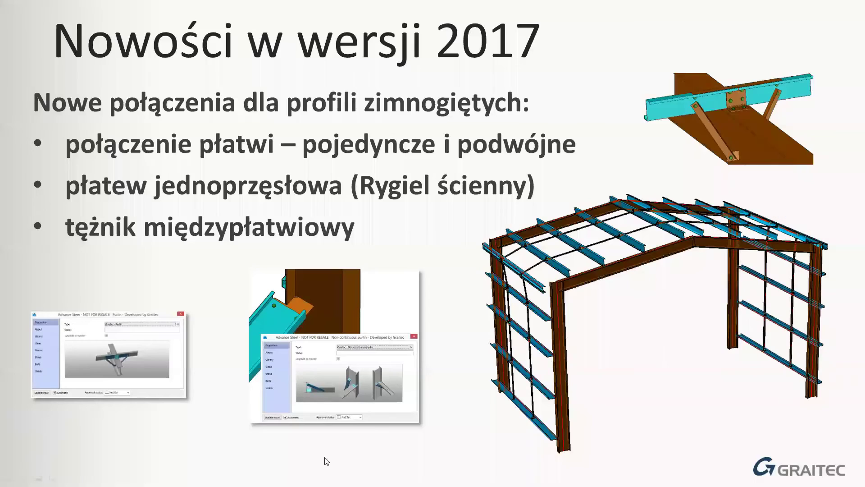
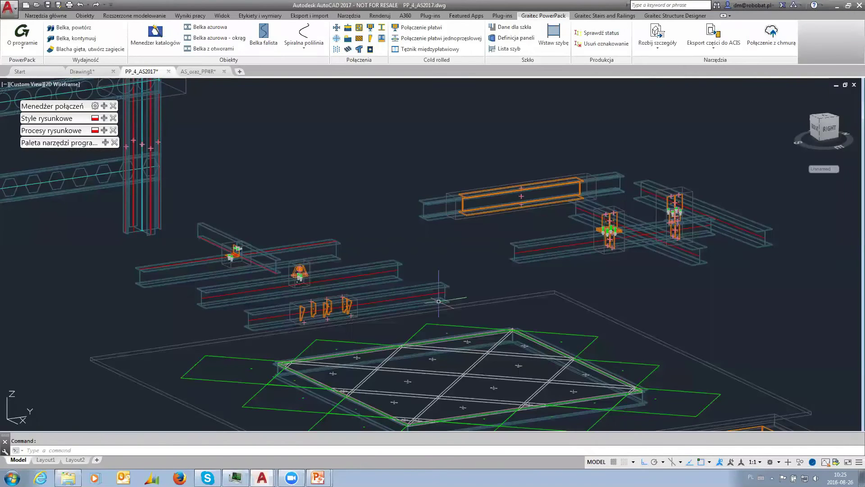
# - Create a rectangular plate about 1320 mm wide from two diagonal points in the empty area beside the crossing beams, keeping its default properties
pyautogui.moveTo(590, 164); pyautogui.dragTo(399, 110, button='middle')
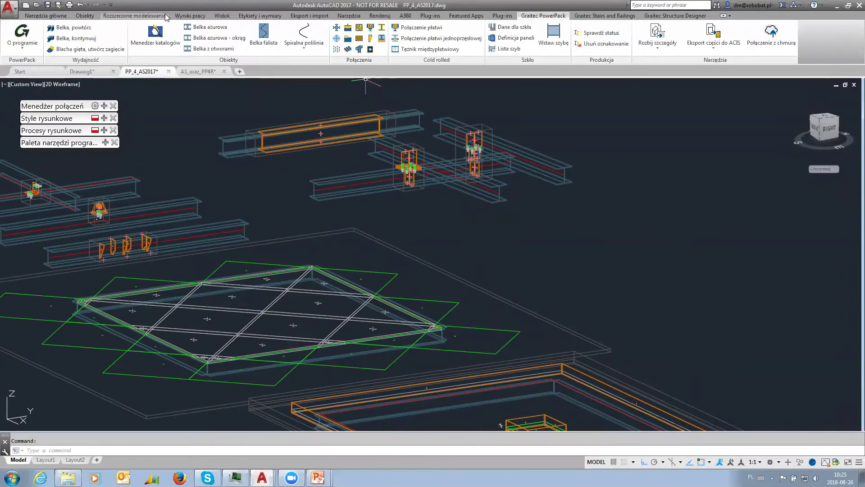
pyautogui.click(82, 17)
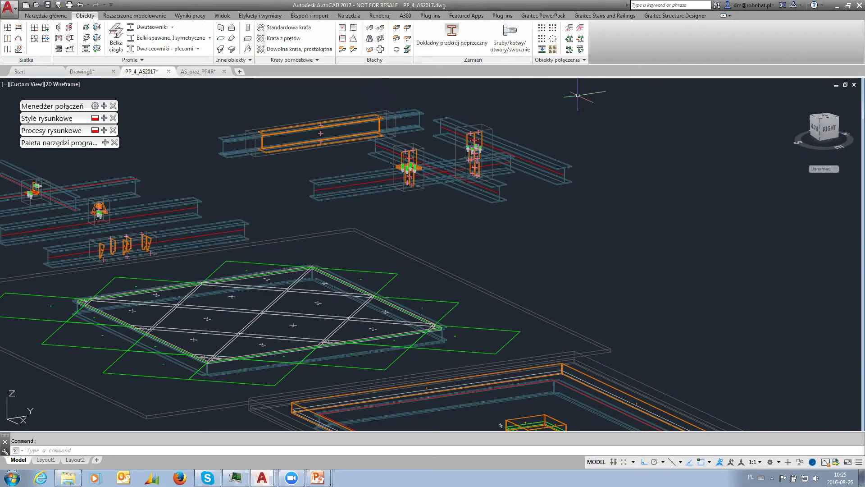
pyautogui.click(546, 16)
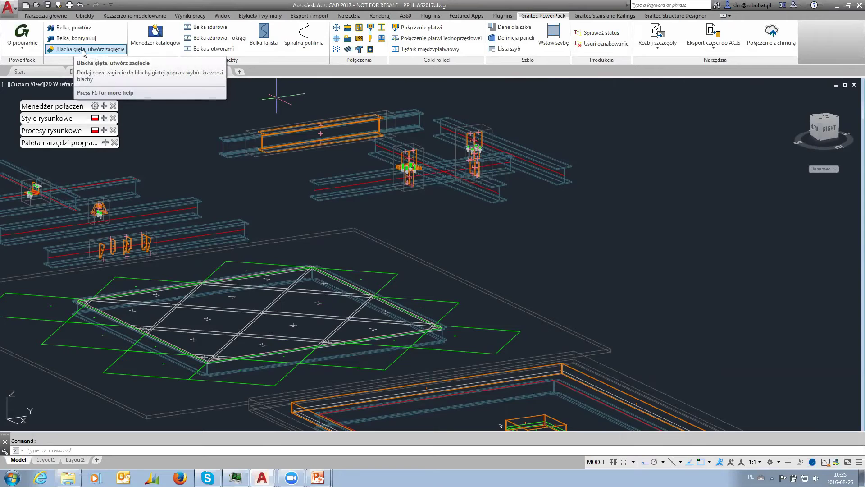
pyautogui.click(90, 16)
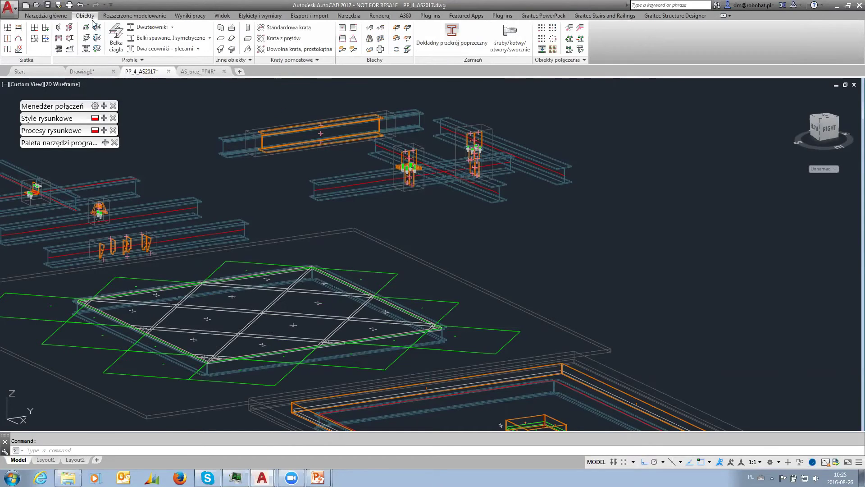
pyautogui.click(352, 29)
pyautogui.click(592, 136)
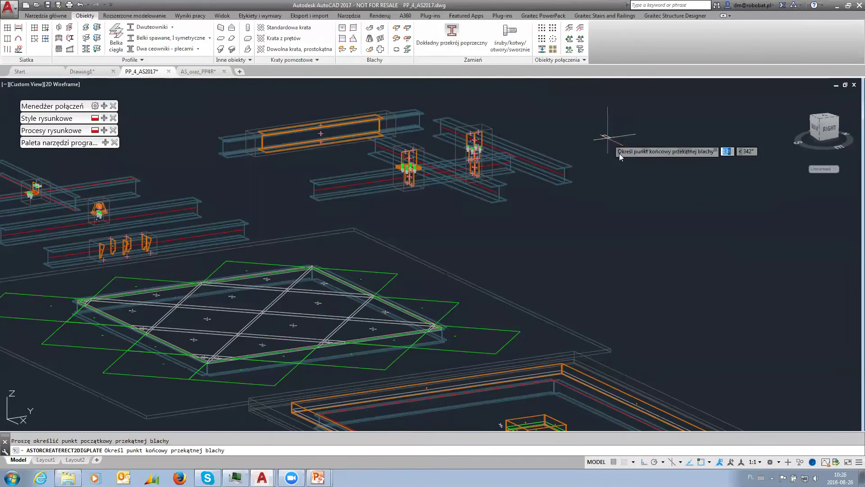
pyautogui.click(753, 141)
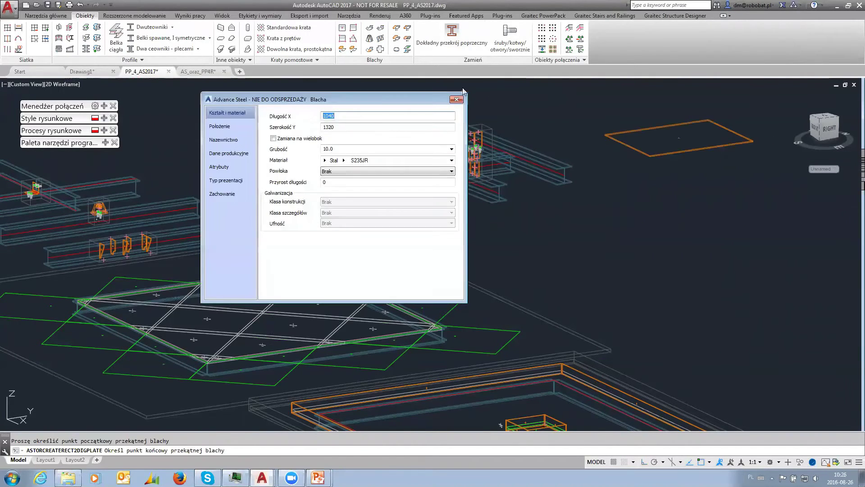
pyautogui.click(456, 99)
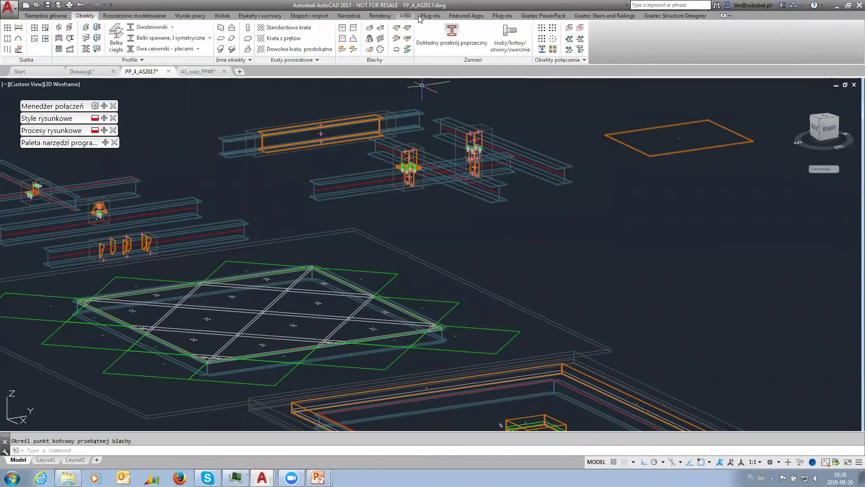
# - Try to add a new fold along the front edge of the new plate with the folded plate extension command
pyautogui.click(543, 16)
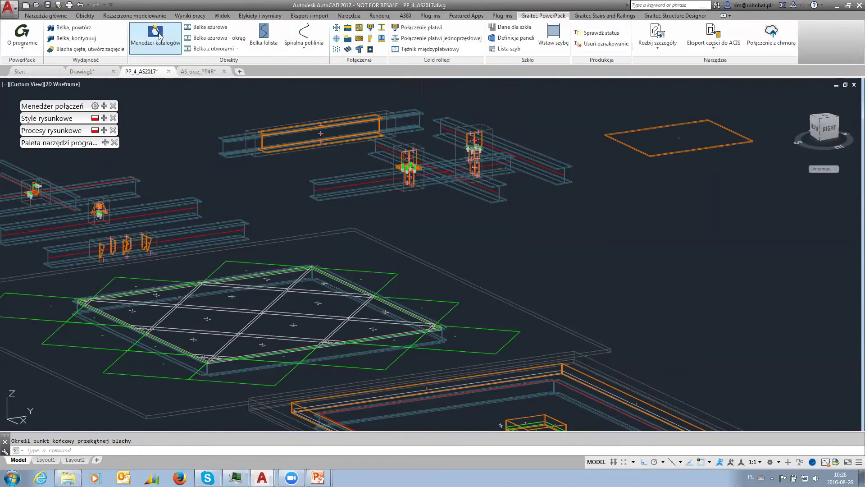
pyautogui.click(82, 51)
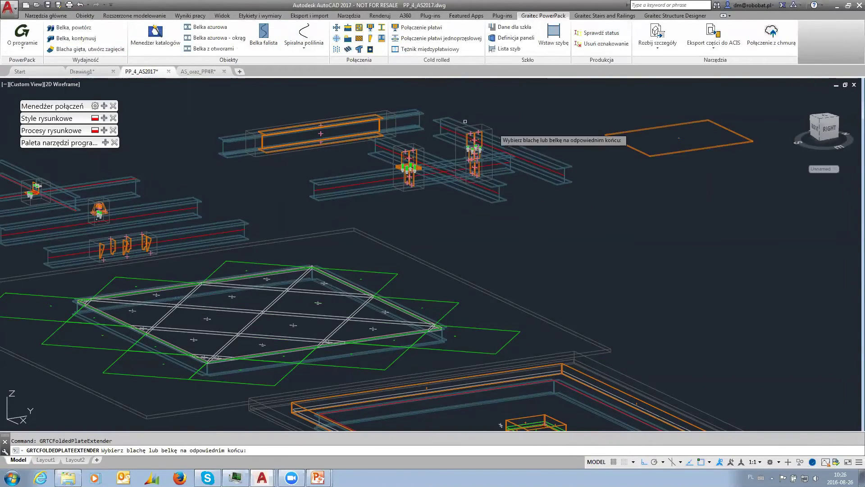
pyautogui.click(680, 138)
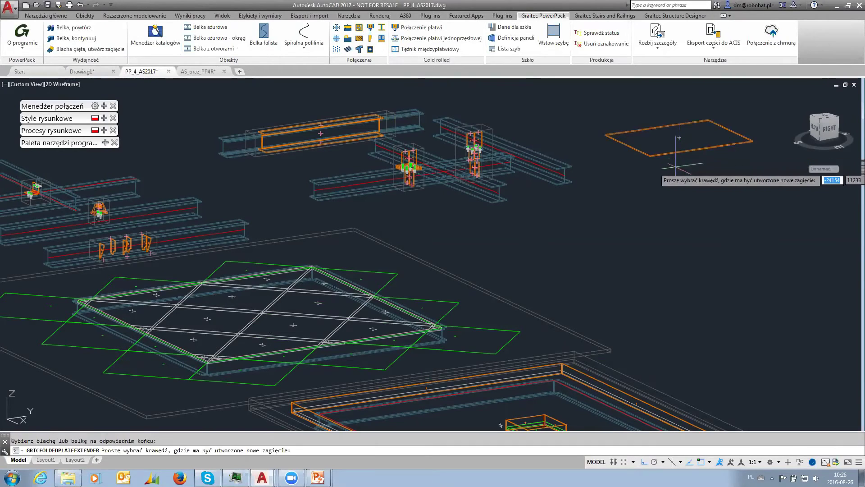
pyautogui.click(680, 151)
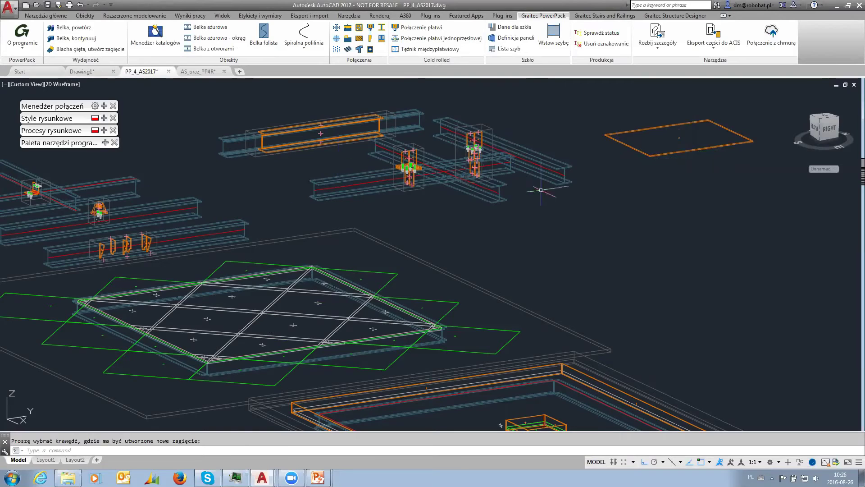
pyautogui.click(178, 85)
pyautogui.click(185, 83)
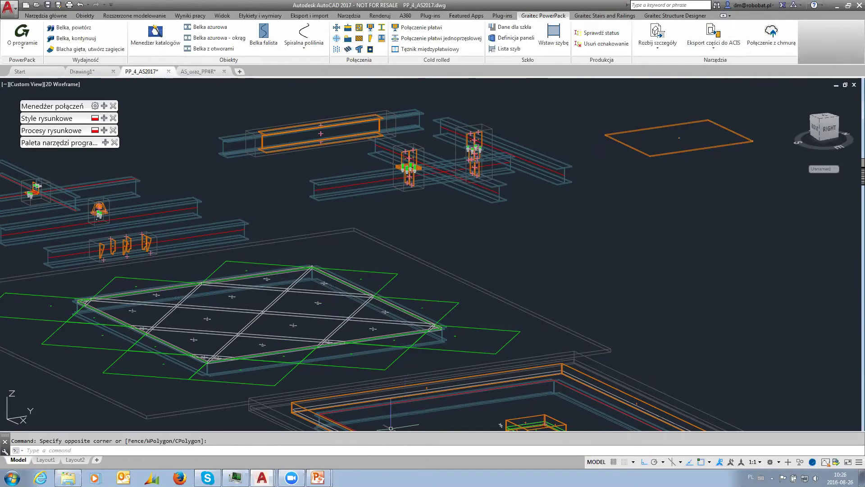
# - Switch to the PowerPoint slide on folded plate extension and ACIS export, and return to the Advance Steel model
pyautogui.click(318, 446)
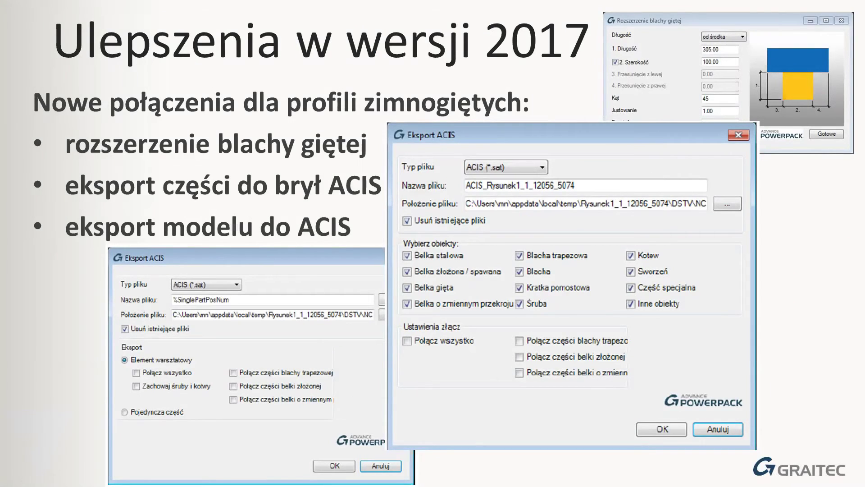
pyautogui.hotkey('alt', 'Tab')
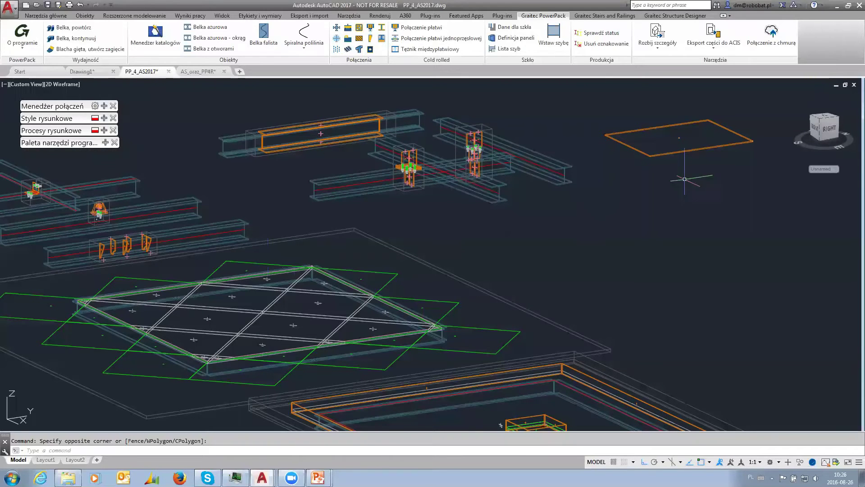
pyautogui.click(714, 50)
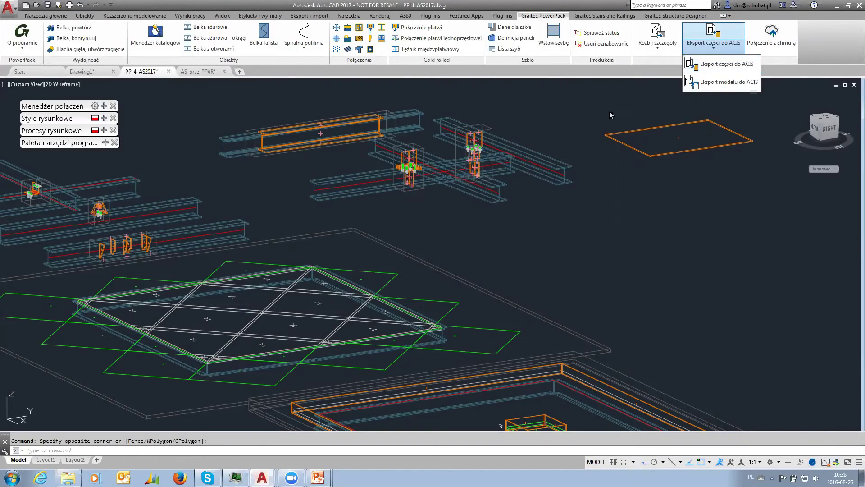
pyautogui.click(711, 63)
pyautogui.rightClick(625, 131)
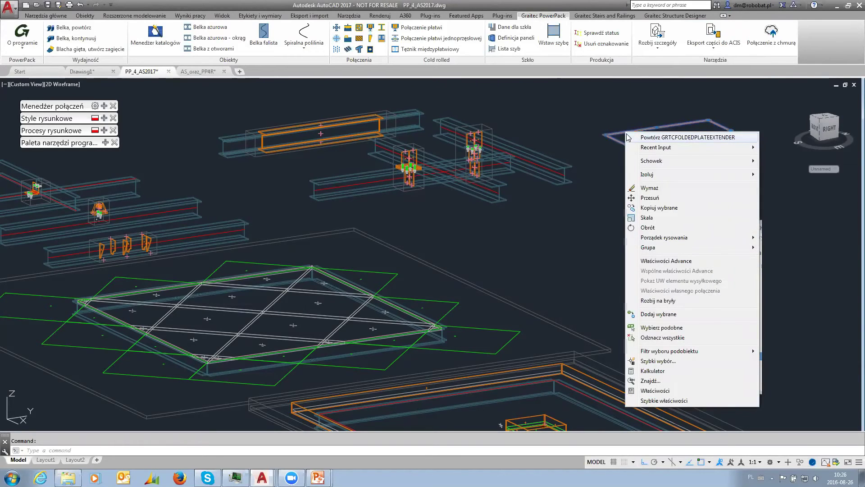
pyautogui.moveTo(630, 147)
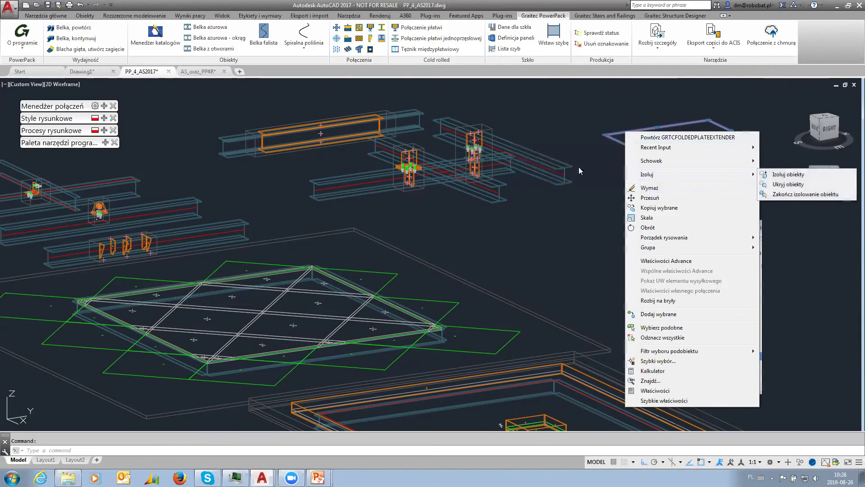
pyautogui.click(567, 166)
pyautogui.click(571, 161)
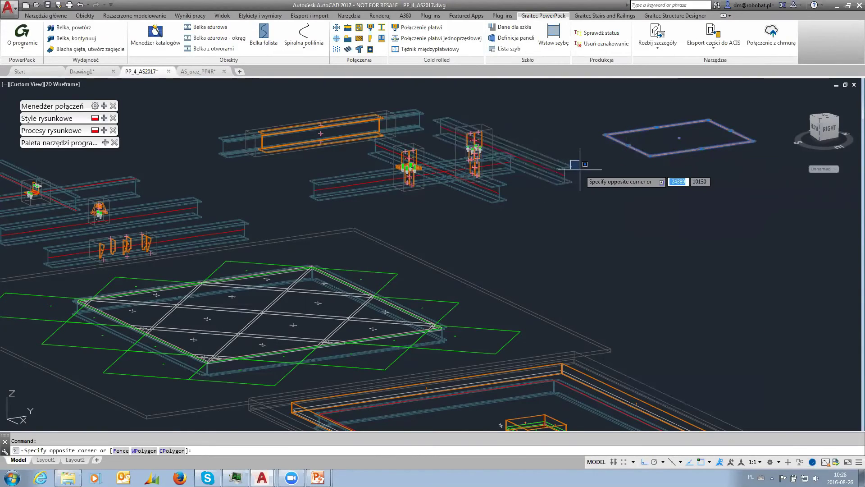
pyautogui.press('Escape')
pyautogui.click(558, 165)
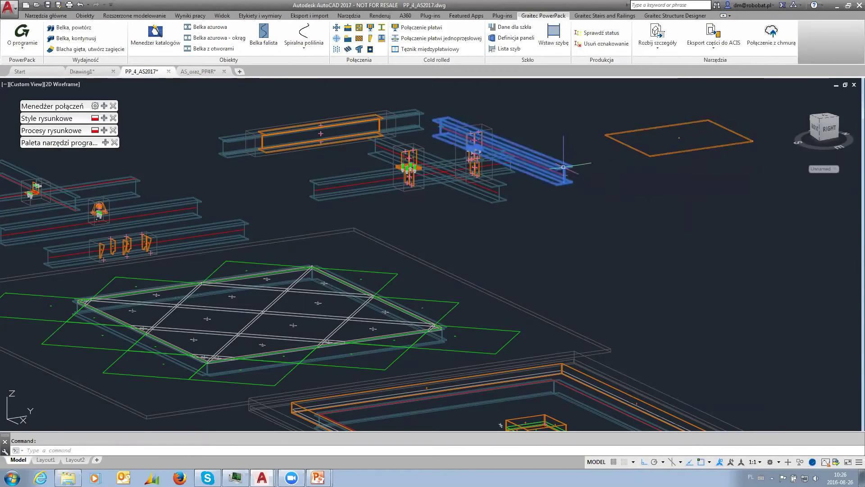
pyautogui.rightClick(565, 169)
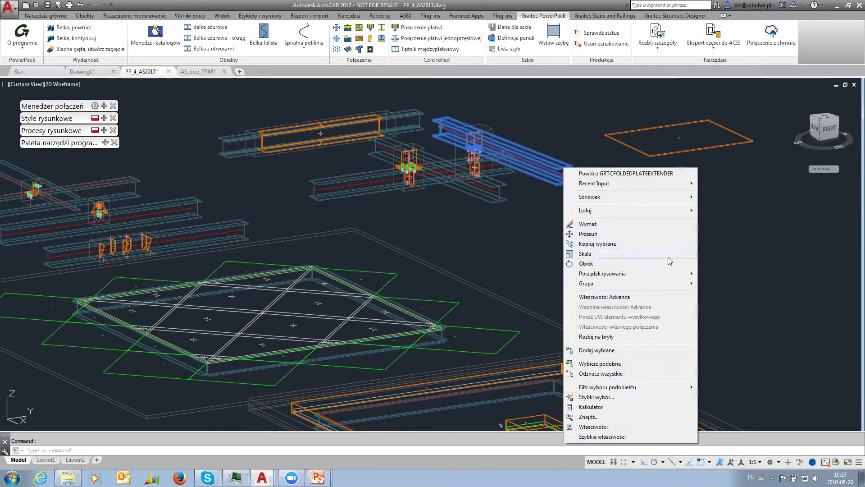
pyautogui.moveTo(679, 274)
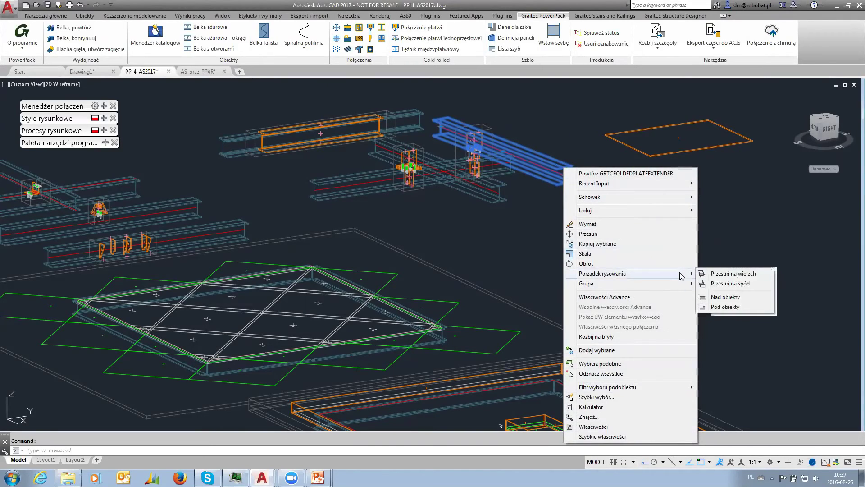
pyautogui.press('Escape')
pyautogui.click(521, 113)
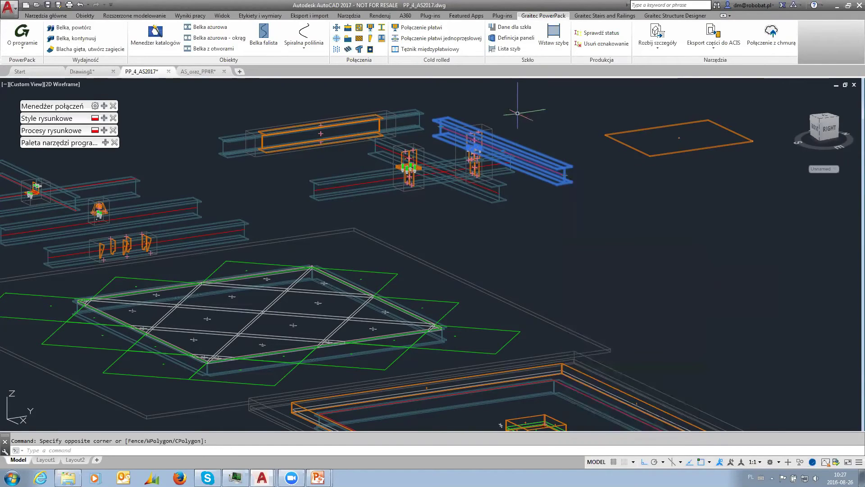
pyautogui.press('Escape')
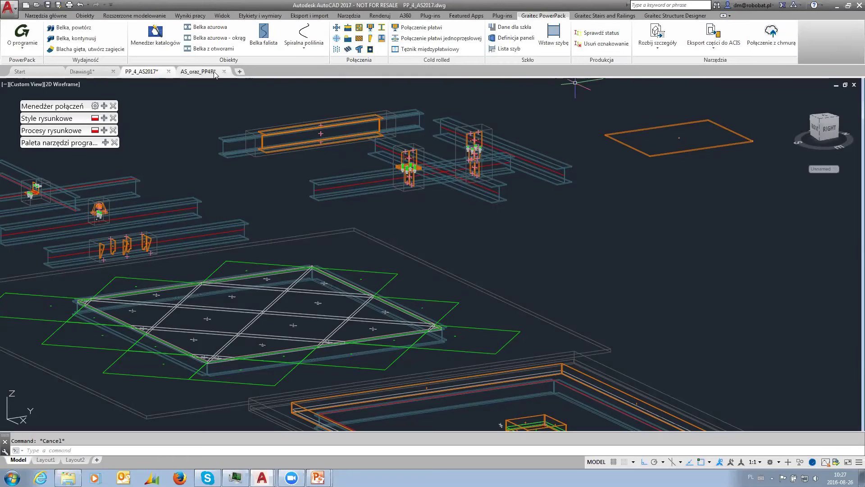
# - Switch to the AS_oraz_PP4R drawing and try to export parts to ACIS with nothing selected, ignoring the outdated numbering
pyautogui.click(196, 71)
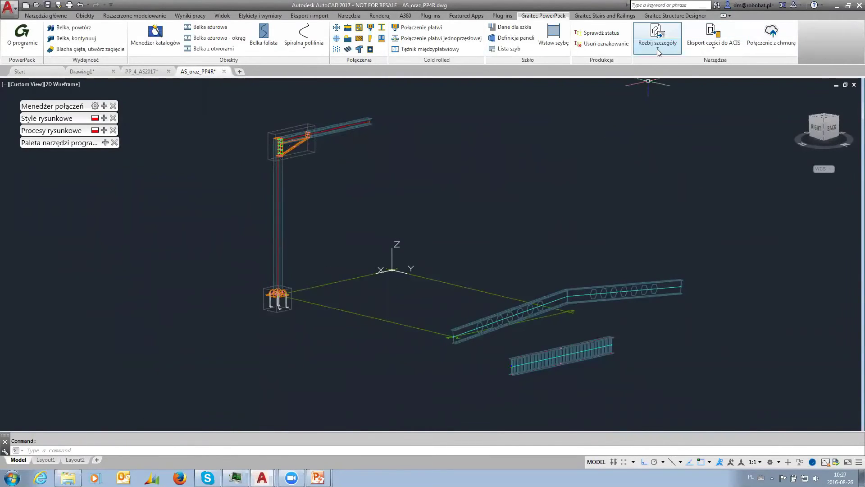
pyautogui.click(714, 50)
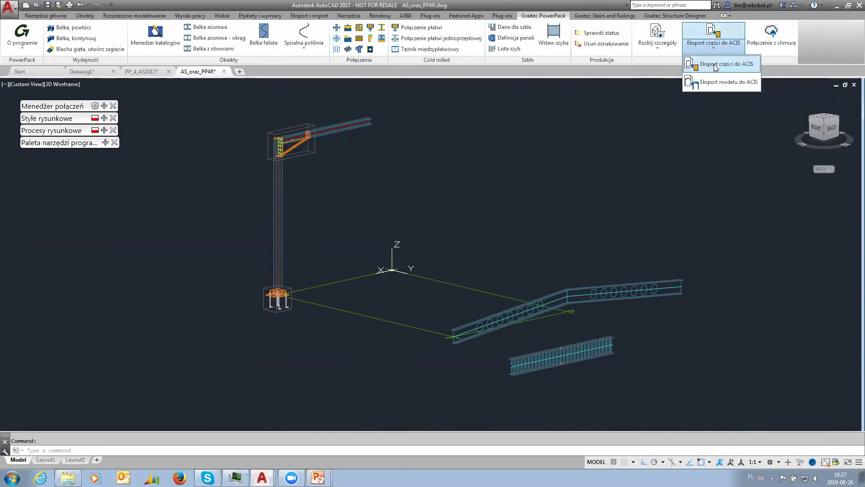
pyautogui.click(714, 64)
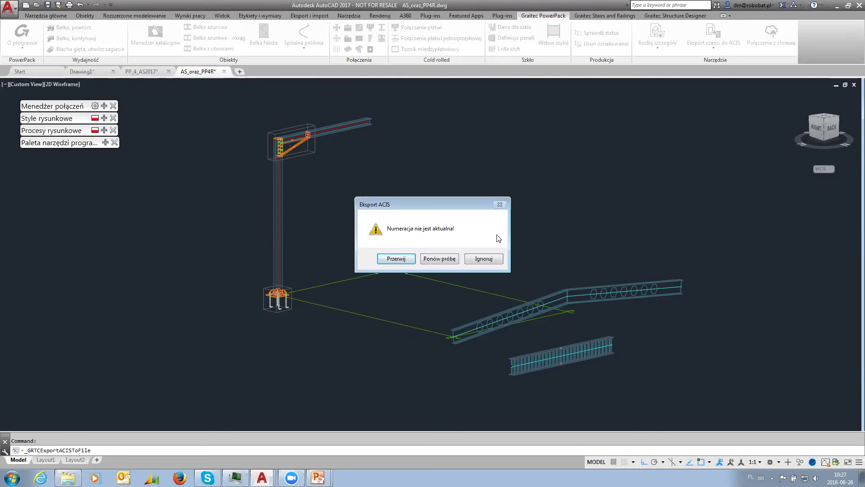
pyautogui.click(487, 260)
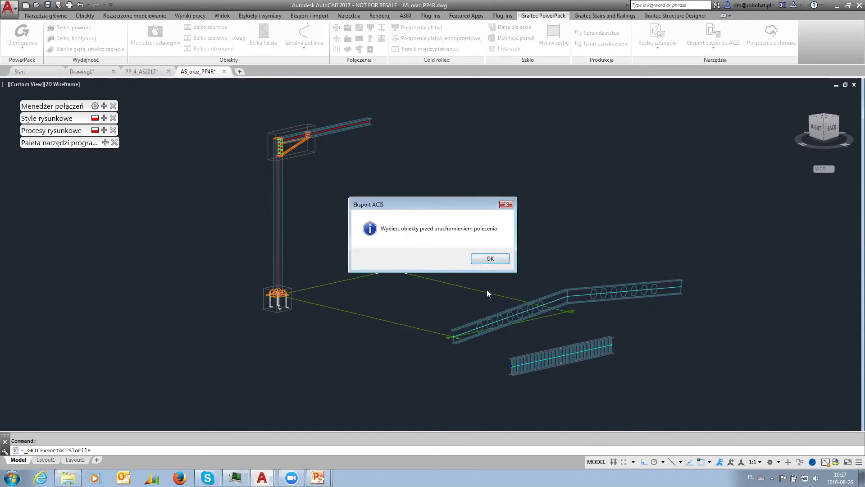
pyautogui.click(495, 257)
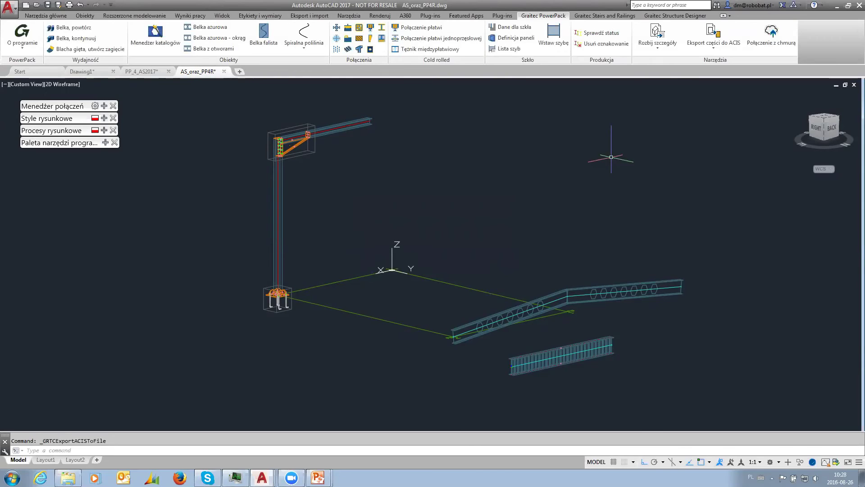
# - Switch between the AS_oraz_PP4R drawing and the PowerPoint slide show, and examine the ACIS export settings on the slide
pyautogui.click(332, 131)
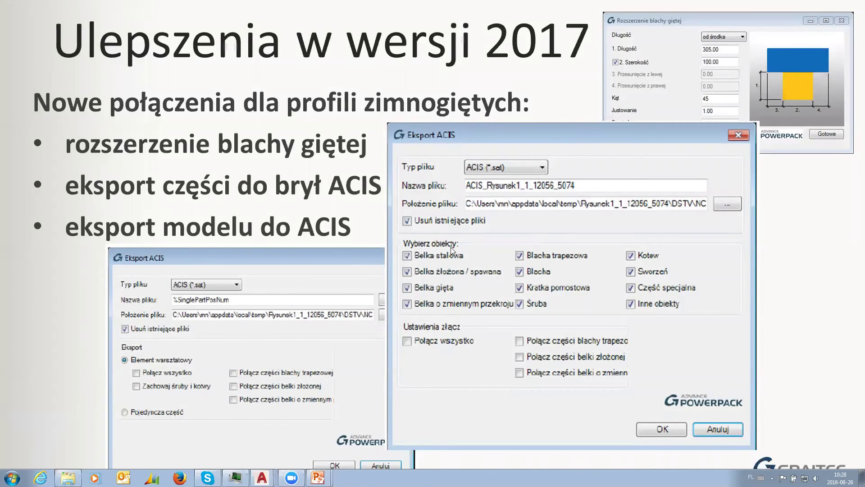
pyautogui.moveTo(262, 478)
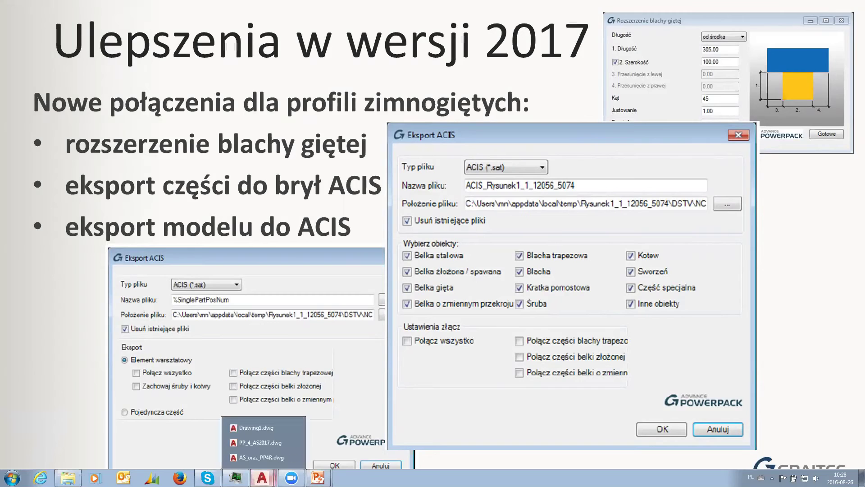
pyautogui.click(264, 457)
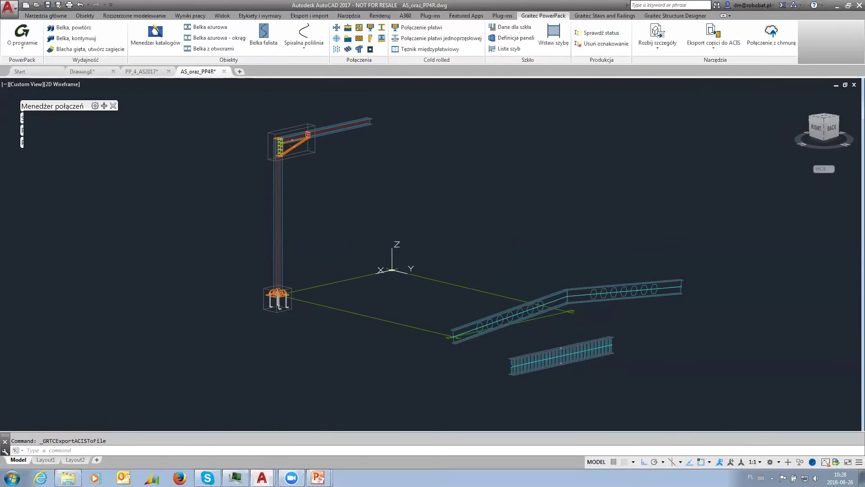
pyautogui.moveTo(318, 478)
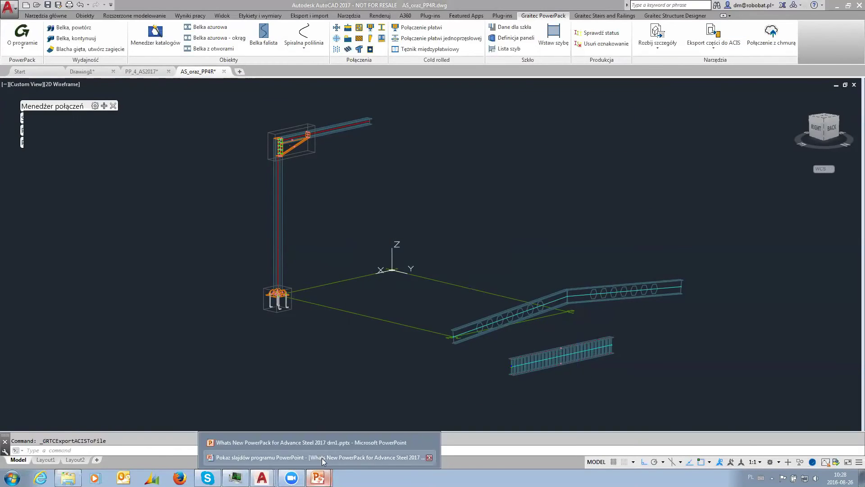
pyautogui.click(321, 458)
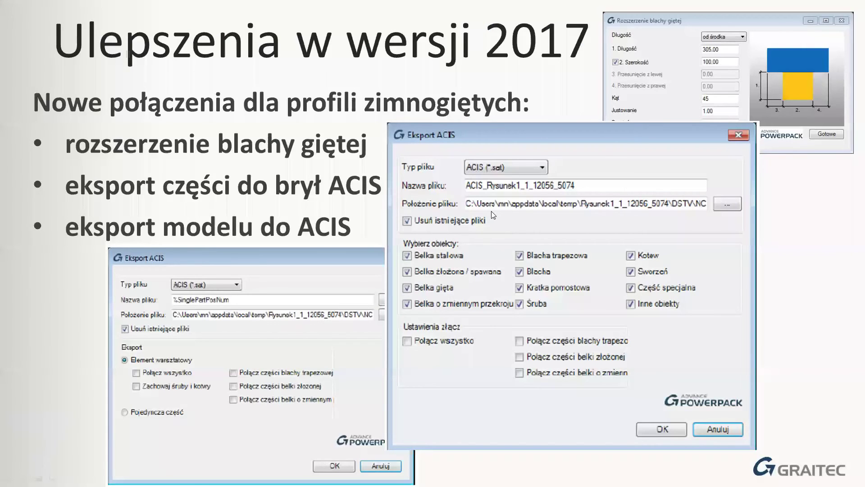
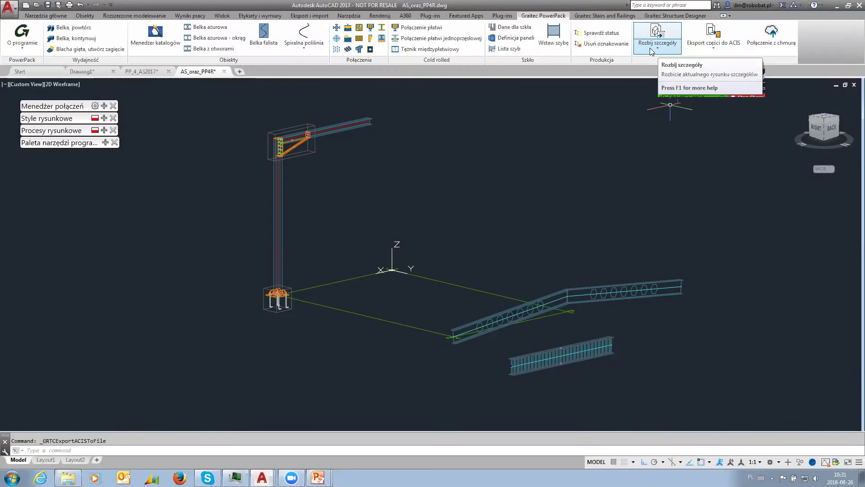
# - In the AS_oraz_PP4R drawing's Document Manager, preview the detail drawings 001.dwg, 004_A4-EW nr 1.dwg and 003_A2-EW nr B-1.dwg
pyautogui.click(194, 16)
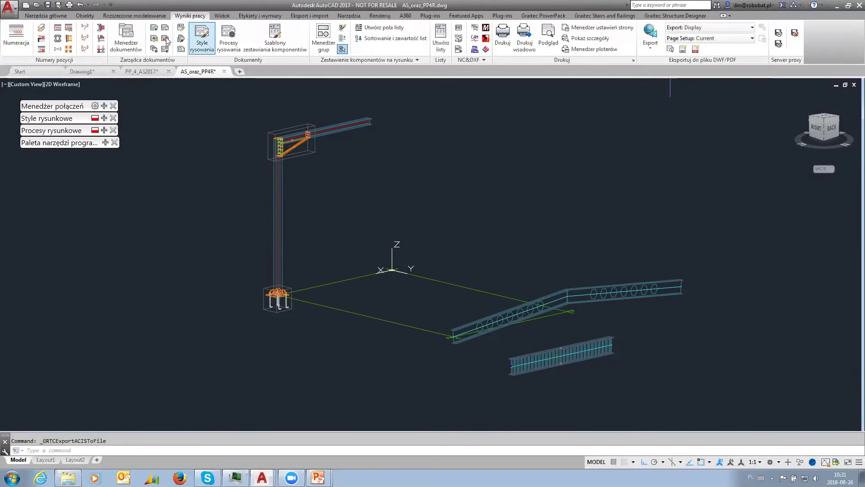
pyautogui.click(126, 40)
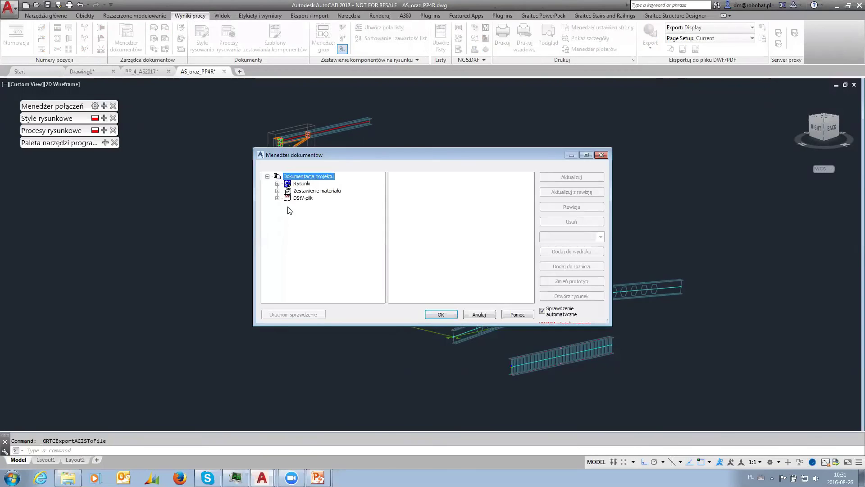
pyautogui.click(287, 184)
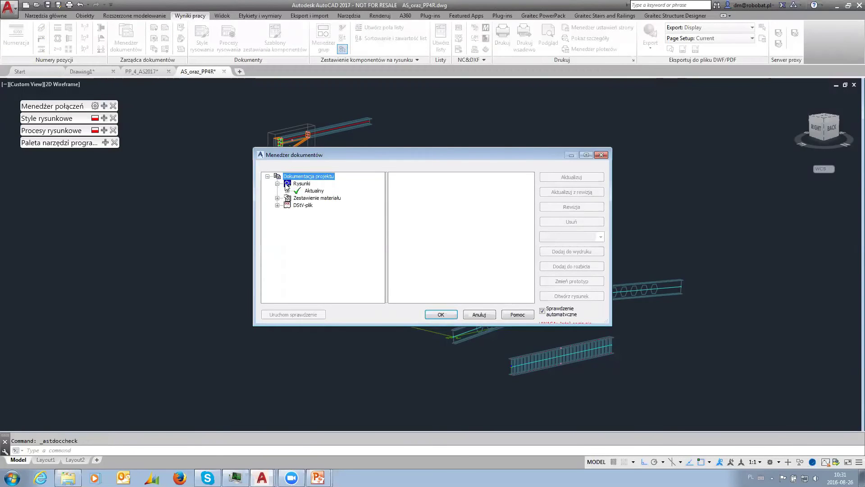
pyautogui.click(332, 198)
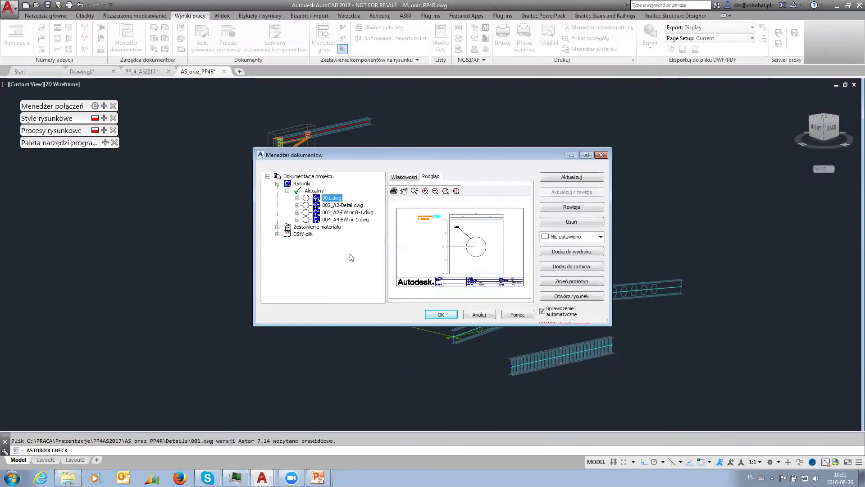
pyautogui.click(329, 220)
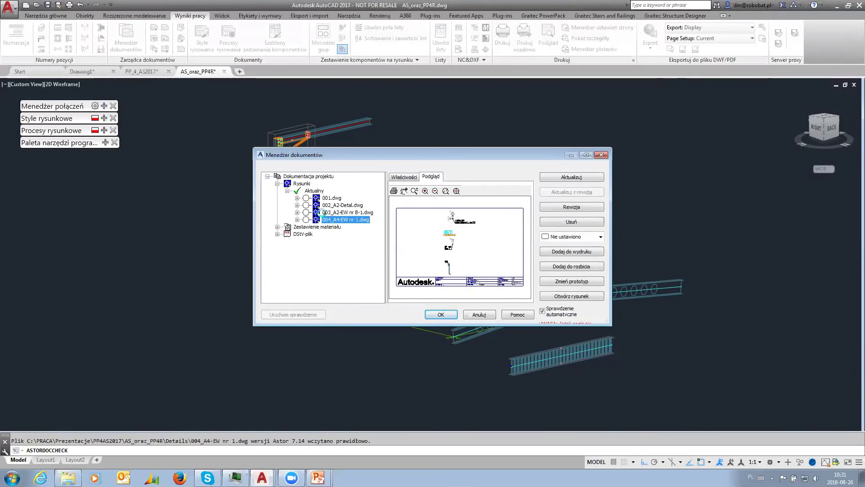
pyautogui.click(322, 212)
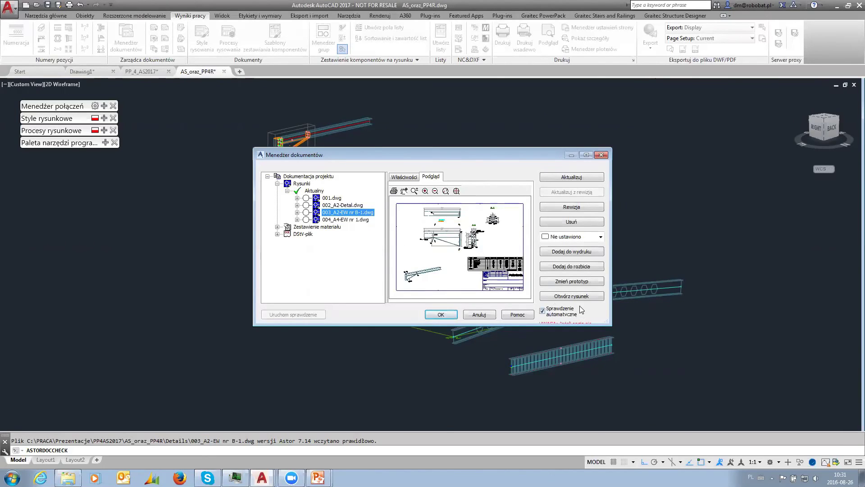
# - Add 003_A2-EW nr B-1.dwg to the explode batch and examine its preview up close, leaving the Document Manager without applying
pyautogui.click(572, 266)
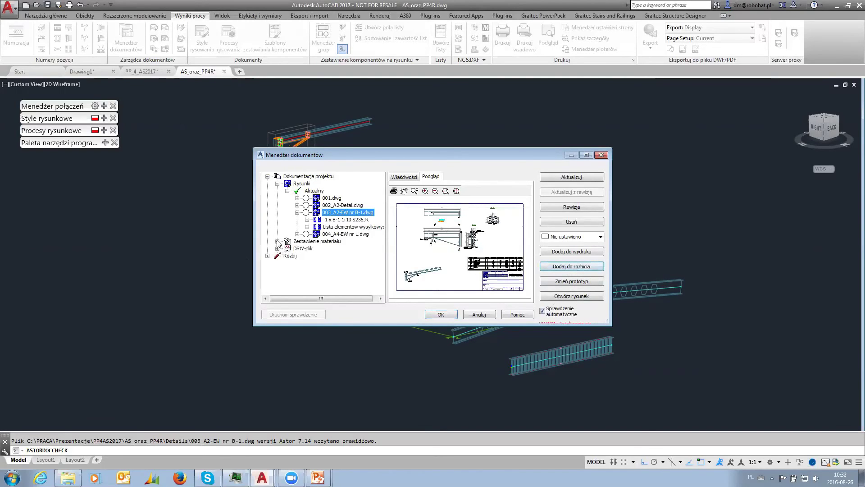
pyautogui.click(268, 256)
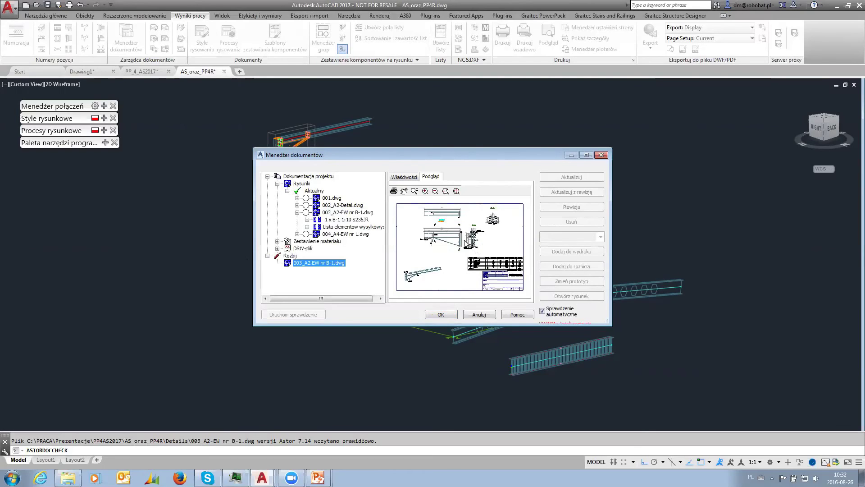
pyautogui.scroll(5, 459, 233)
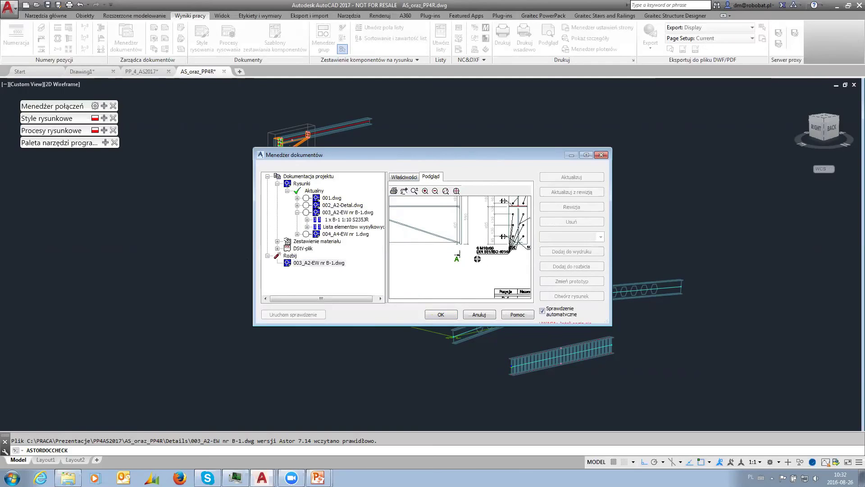
pyautogui.scroll(3, 492, 237)
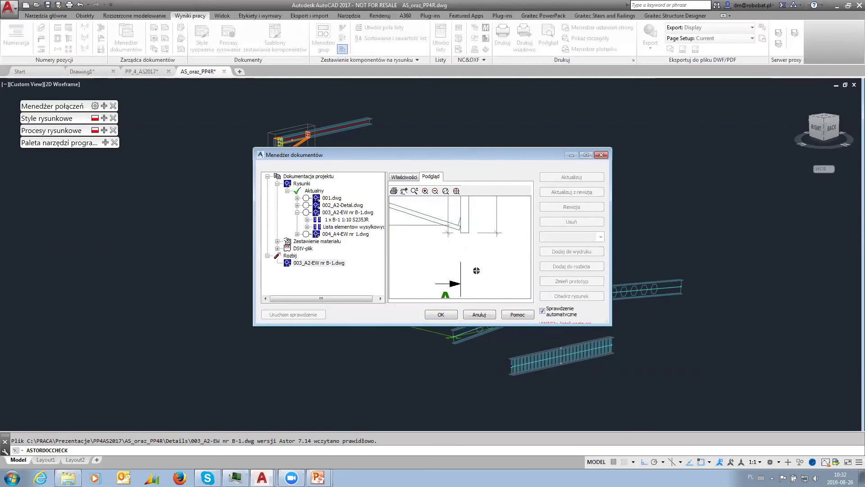
pyautogui.scroll(5, 492, 234)
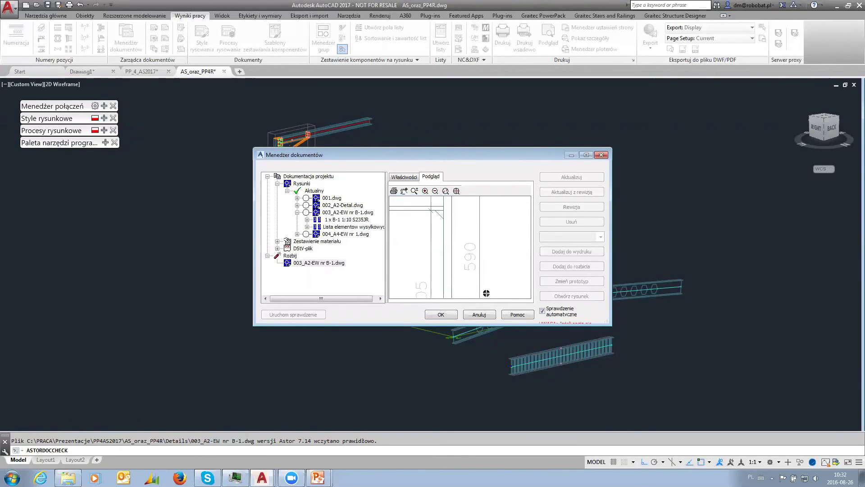
pyautogui.scroll(-1, 484, 231)
pyautogui.scroll(-1, 484, 231)
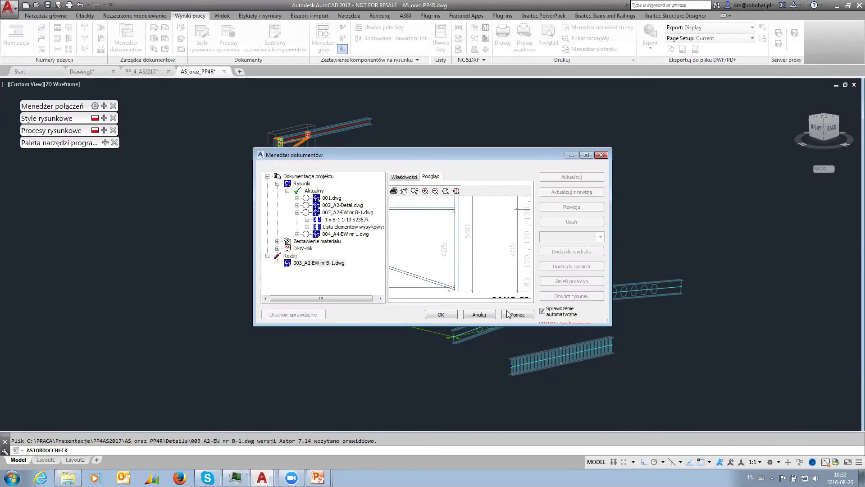
pyautogui.click(481, 312)
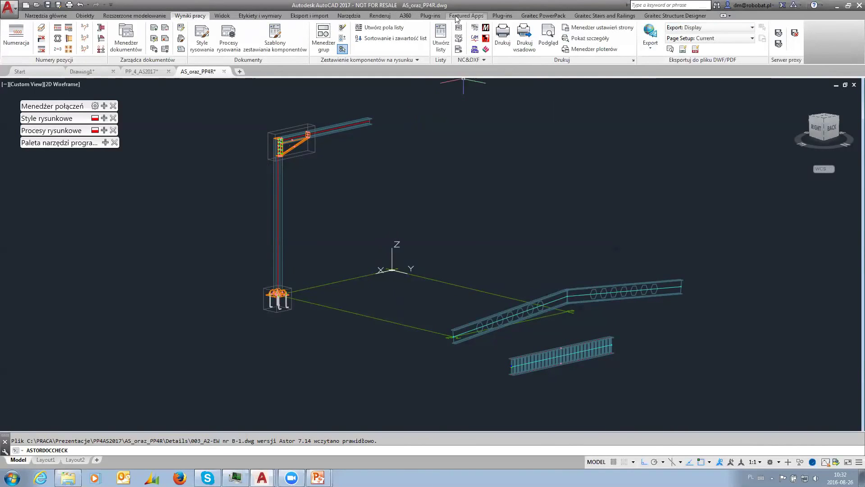
# - Select 003_A2-EW nr B-1.dwg for batch exploding of detail drawings and leave the explode settings without saving
pyautogui.click(539, 16)
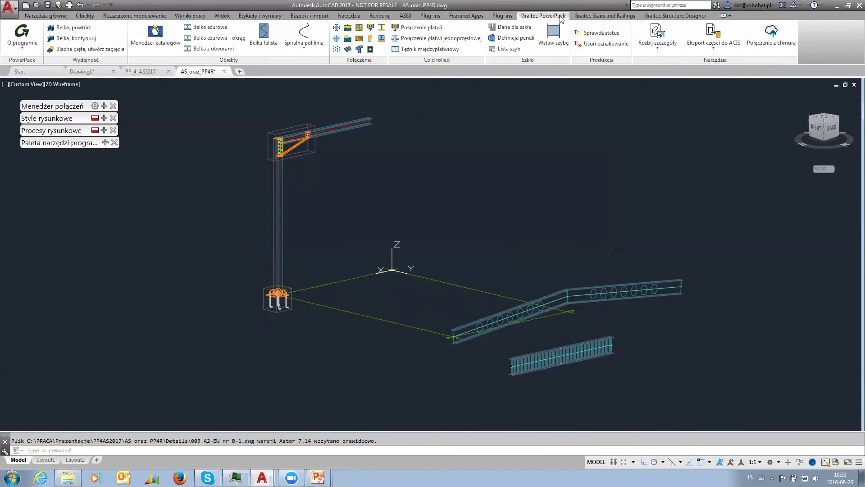
pyautogui.click(659, 50)
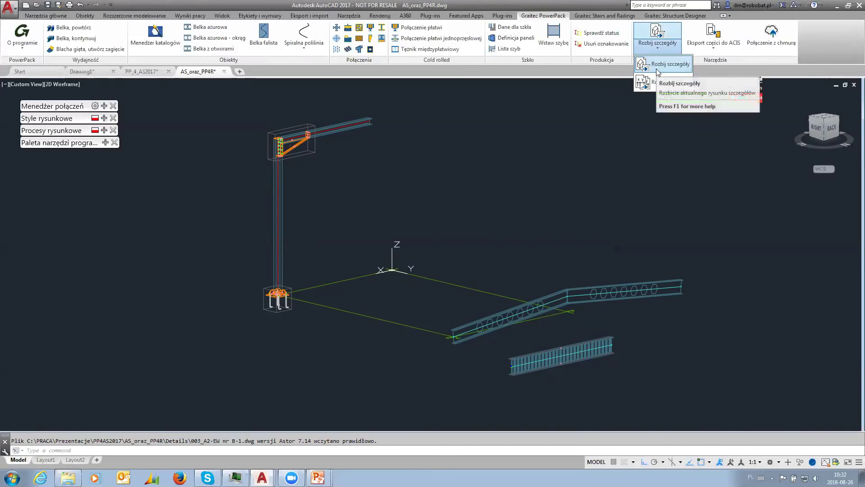
pyautogui.click(664, 83)
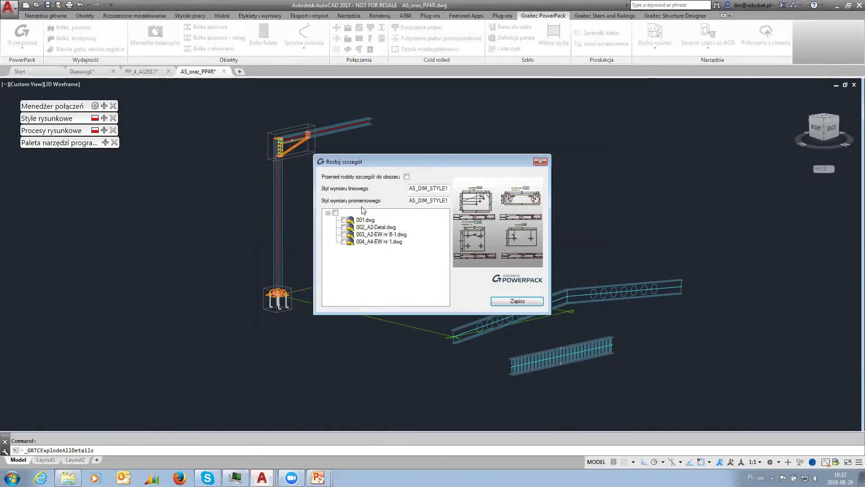
pyautogui.click(344, 234)
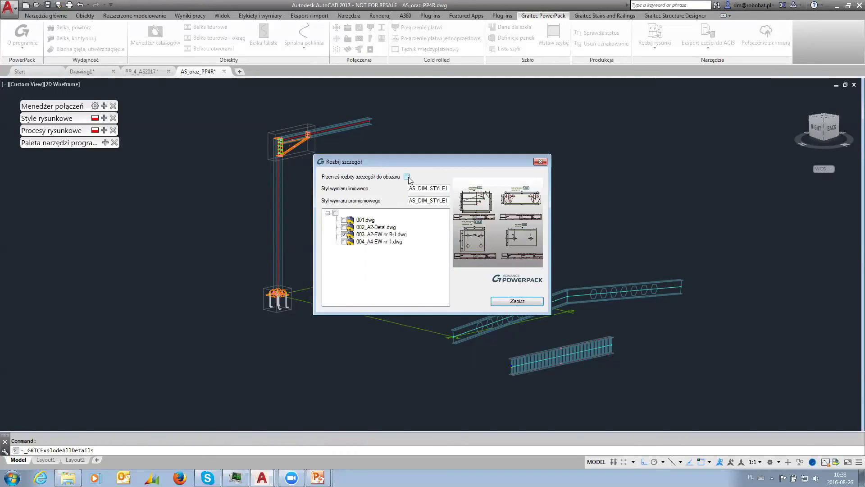
pyautogui.click(539, 164)
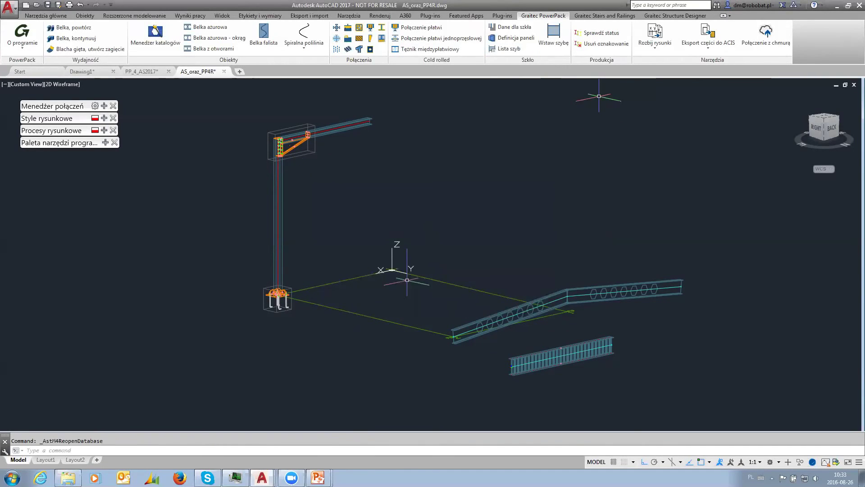
# - Switch to the PowerPoint slide show to view its PowerPack slides, and return to the AS_oraz_PP4R drawing
pyautogui.moveTo(319, 478)
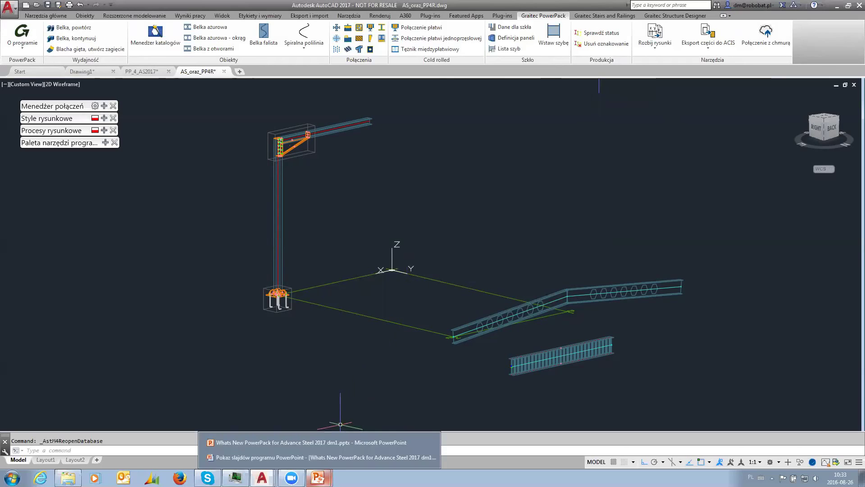
pyautogui.click(321, 459)
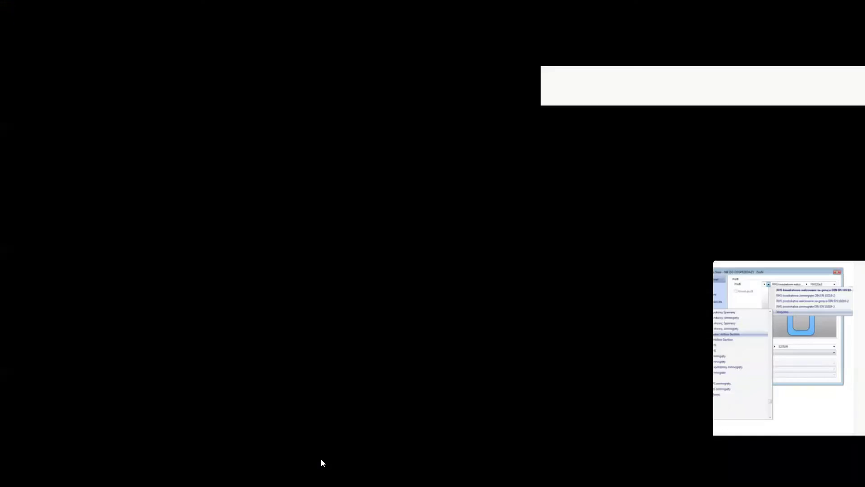
pyautogui.click(338, 385)
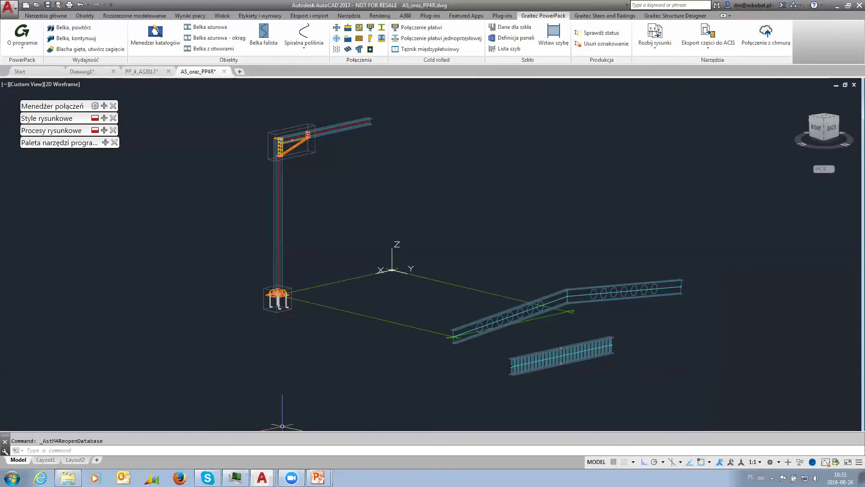
# - Examine the Graitec Stairs and Railings and Structure Designer toolsets, and switch to the closing slide of the PowerPoint slide show
pyautogui.click(601, 17)
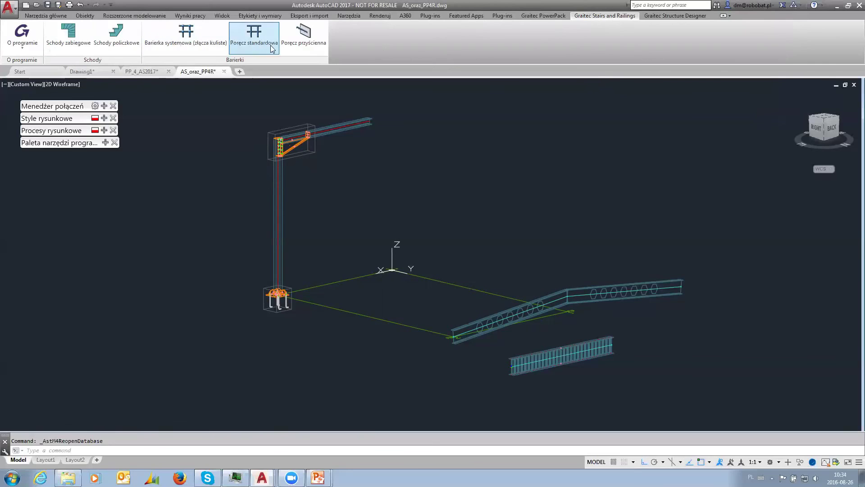
pyautogui.click(674, 16)
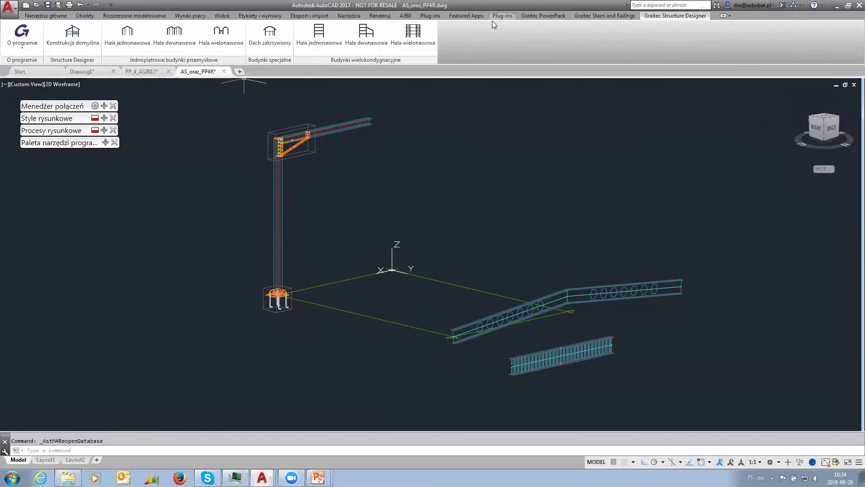
pyautogui.click(602, 17)
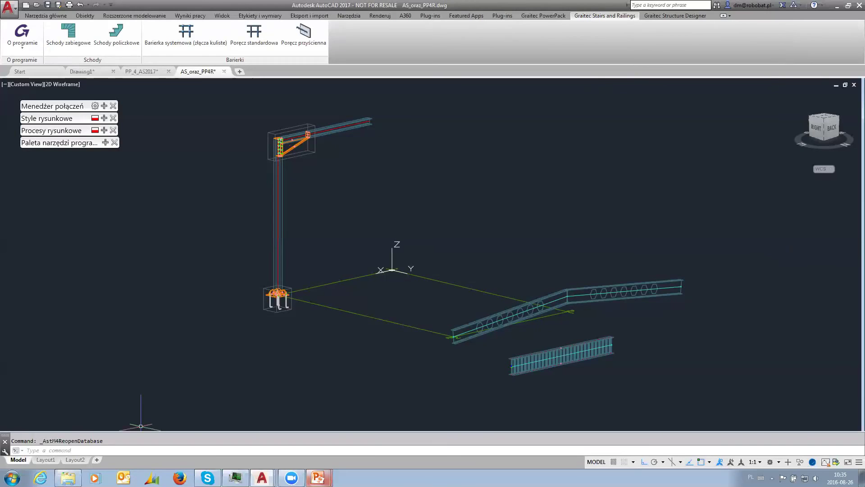
pyautogui.moveTo(318, 478)
pyautogui.click(315, 457)
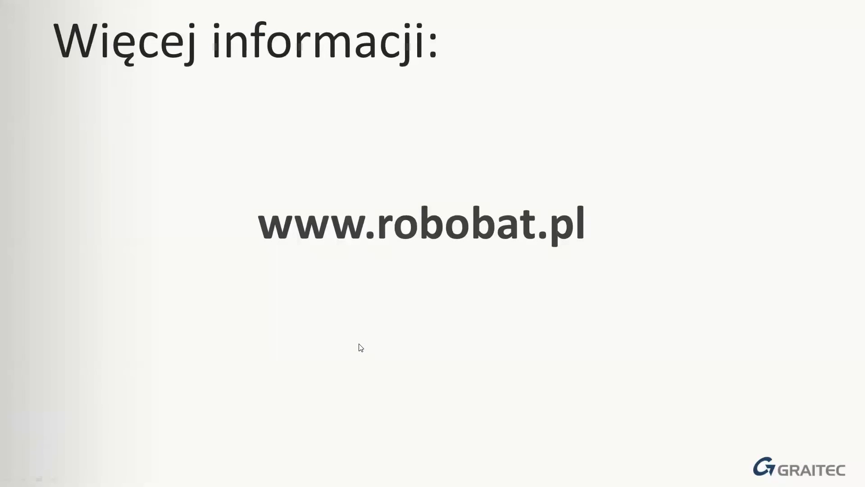